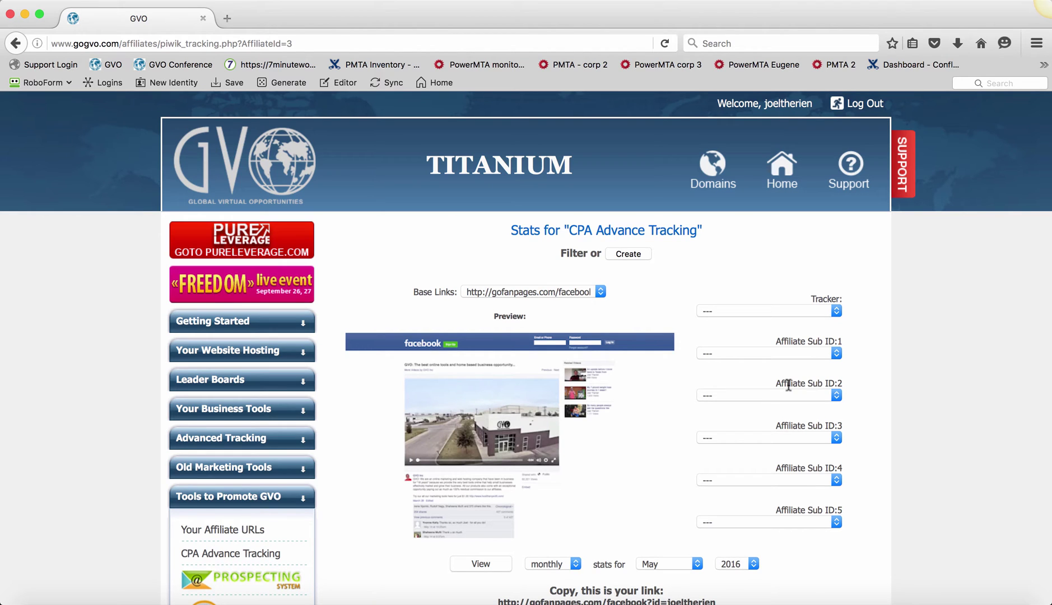
Review the existing trackers test, demo and demo2, then start a new tracking link.
scroll(745, 377, down, 1)
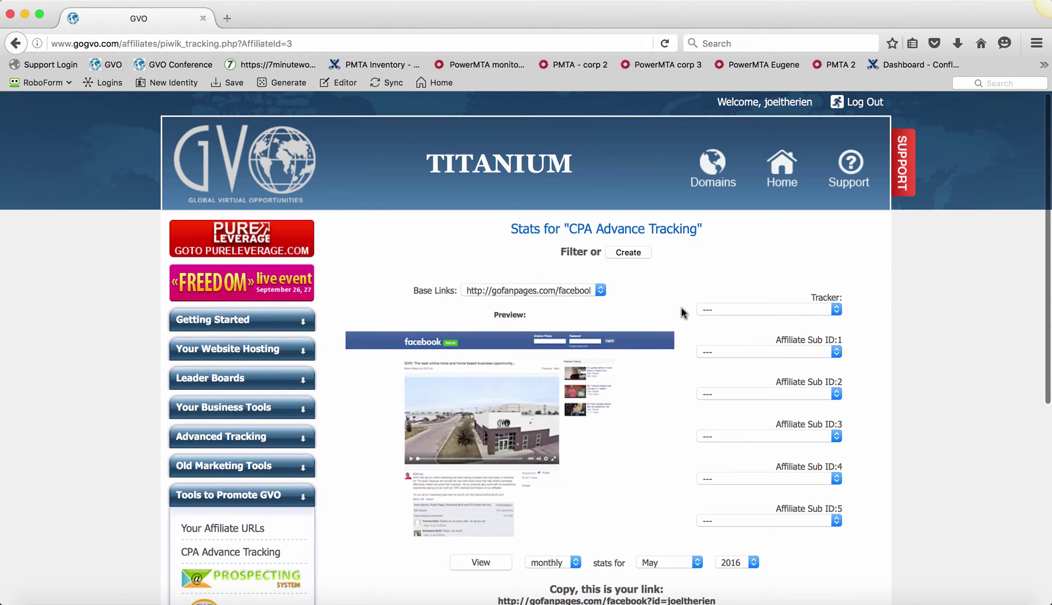
scroll(682, 311, down, 1)
scroll(682, 311, down, 3)
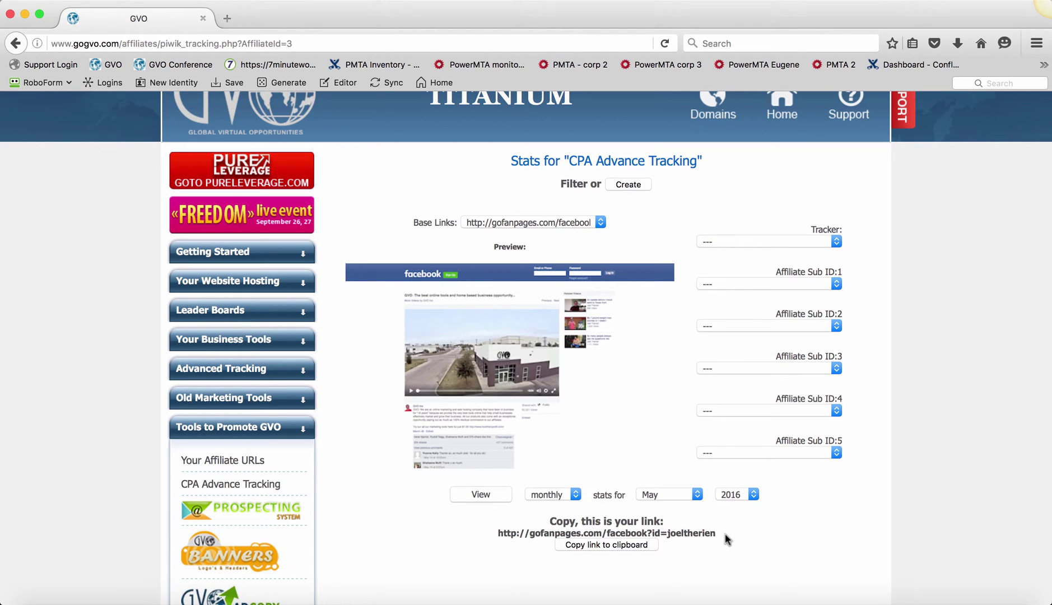
scroll(730, 518, down, 2)
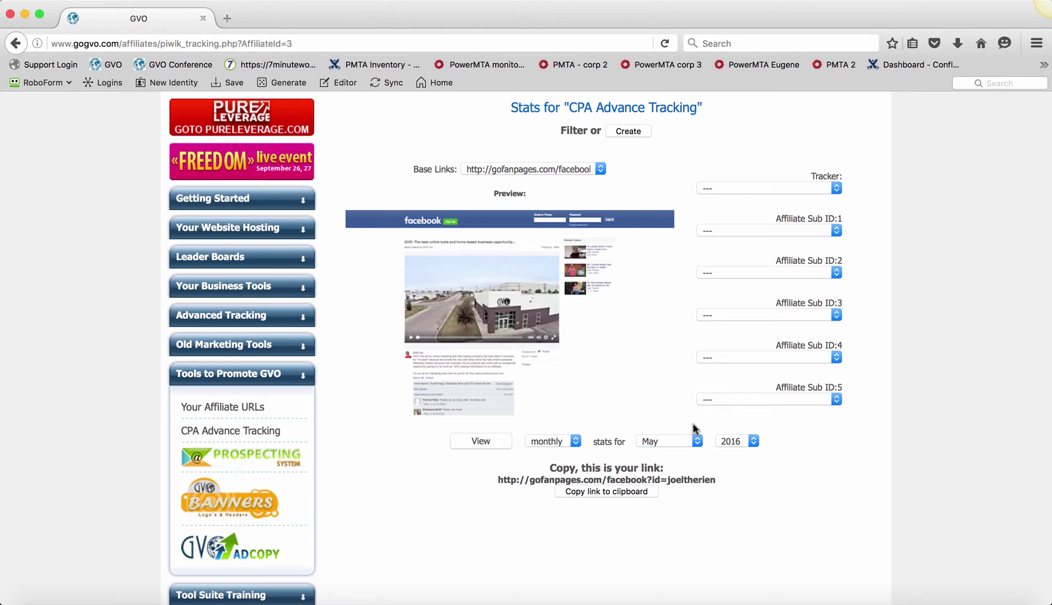
scroll(675, 410, up, 3)
scroll(676, 413, down, 2)
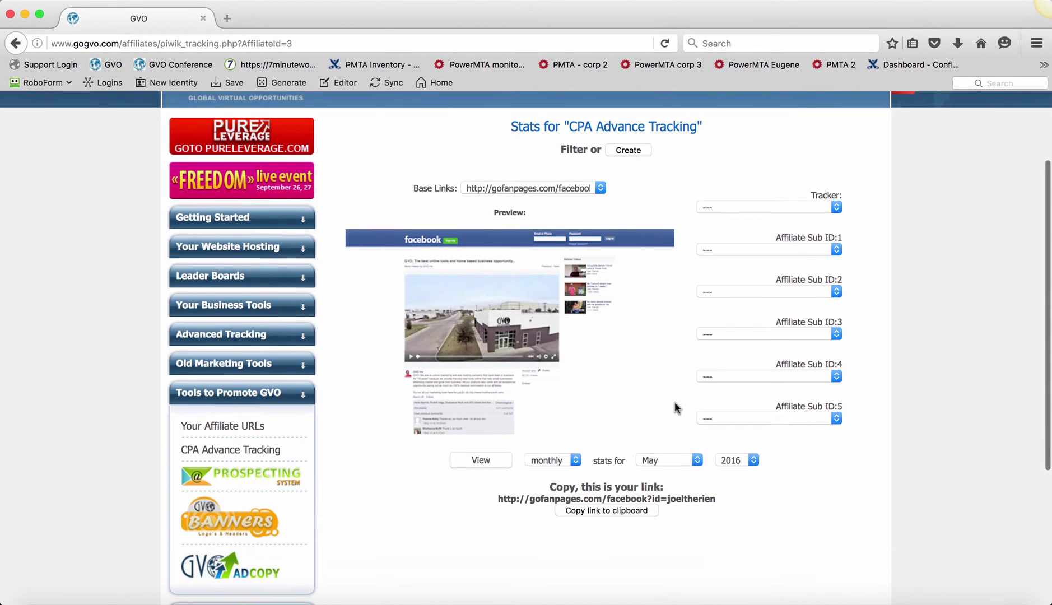
click(742, 209)
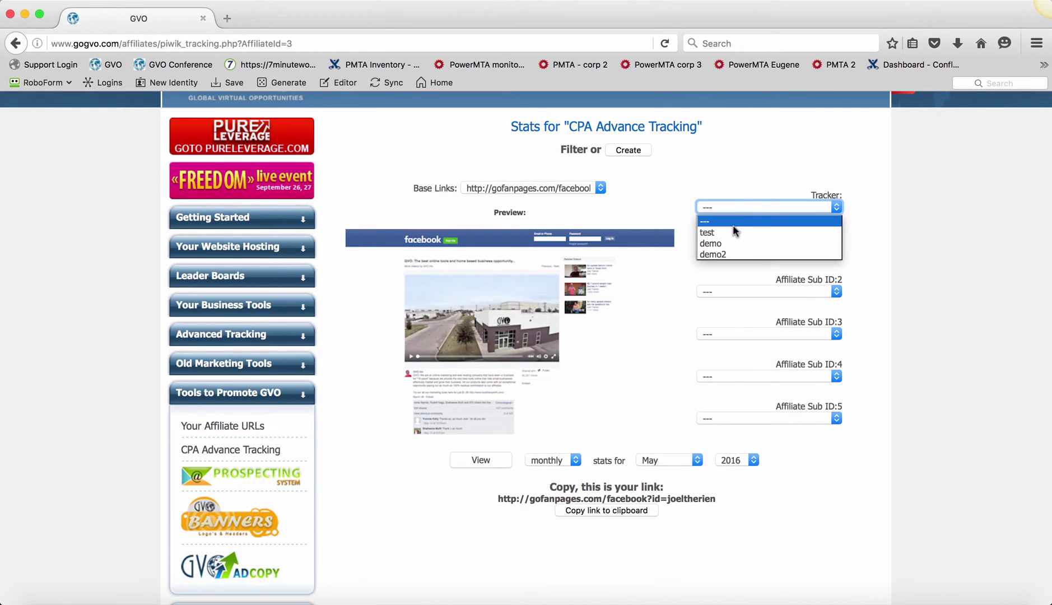
click(761, 170)
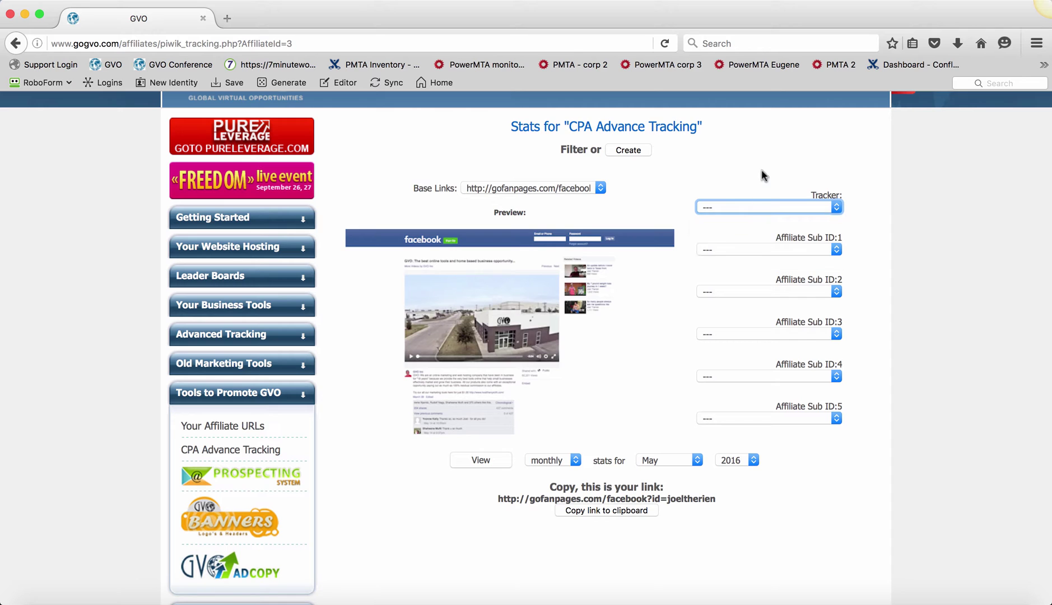
click(628, 150)
Enter 'google' as the tracker and copy the generated link ending in tr=google.
click(691, 301)
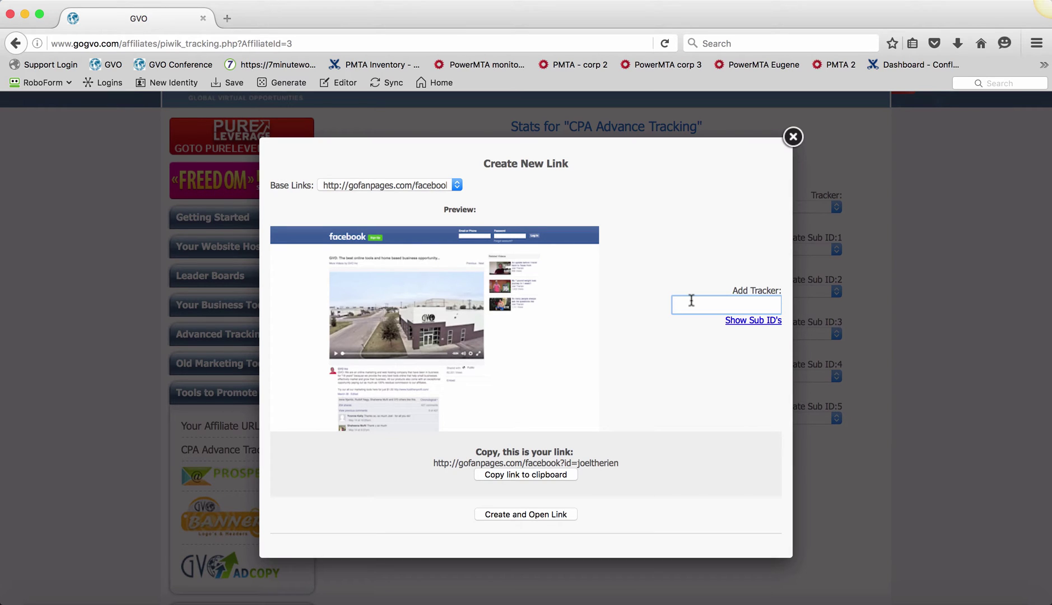
text(google)
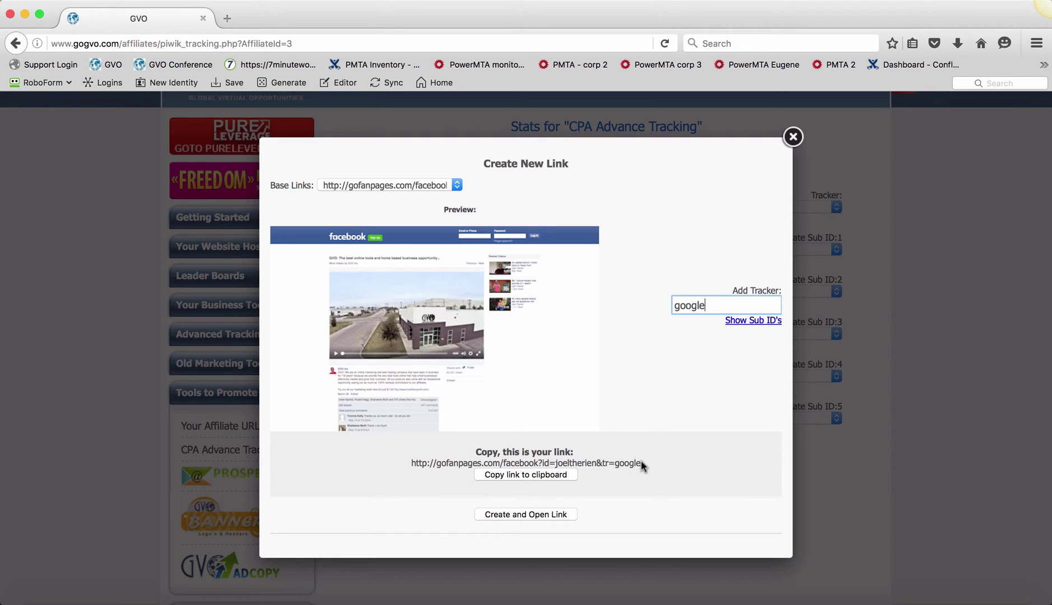
click(533, 477)
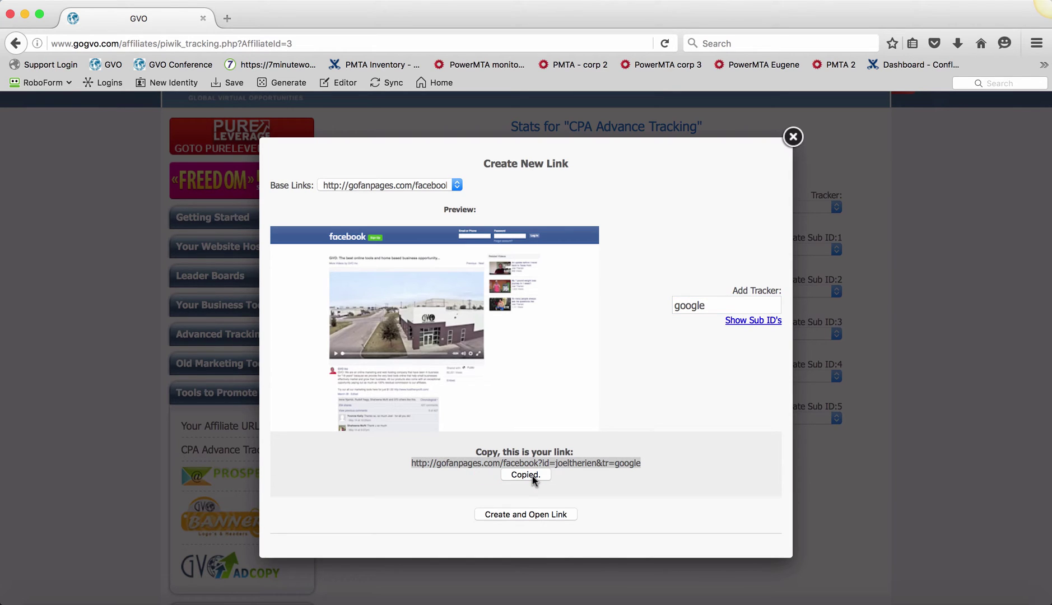
click(235, 17)
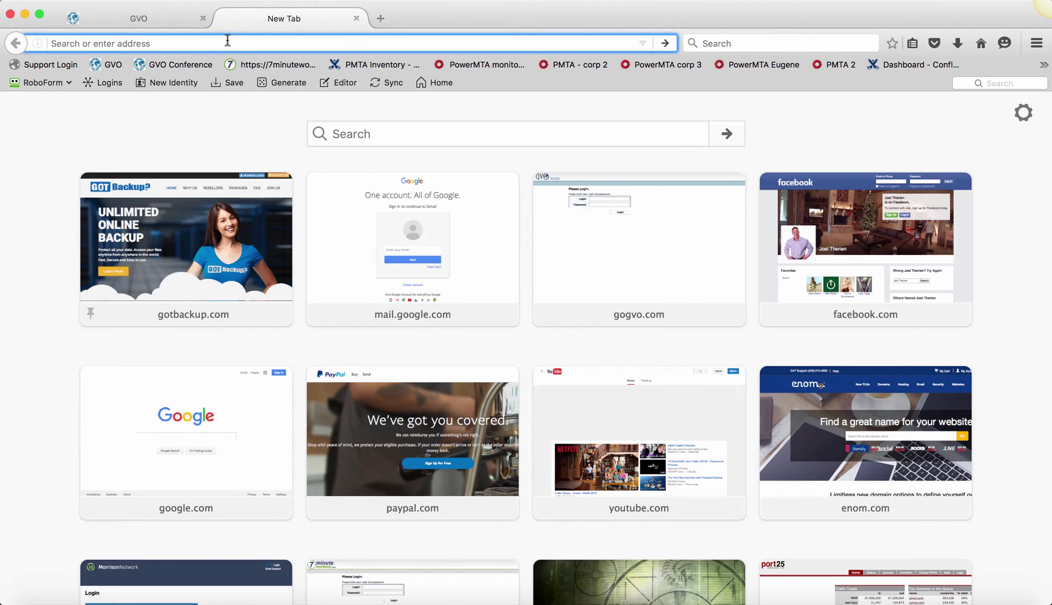
Load the copied google-tracked link in the new tab, reaching the GVO Inc Facebook video post.
key(super+v)
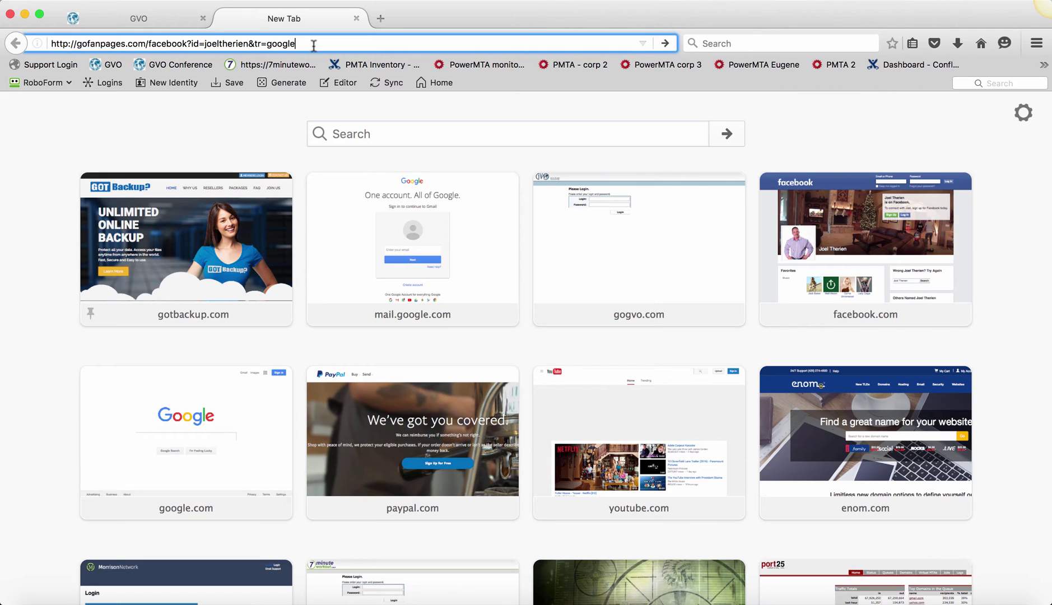
key(Return)
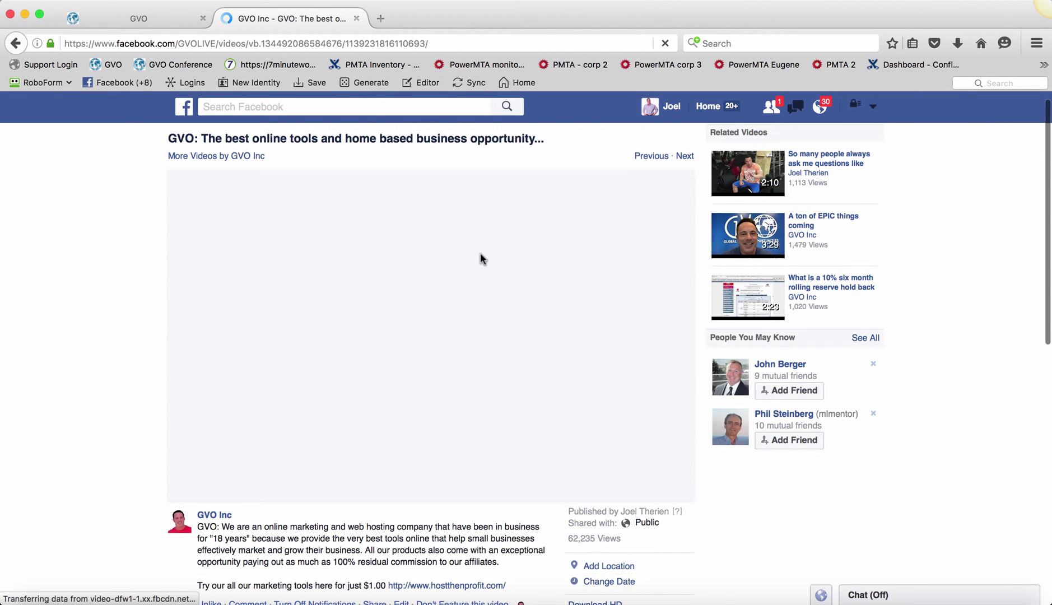
scroll(476, 295, down, 3)
scroll(477, 296, up, 3)
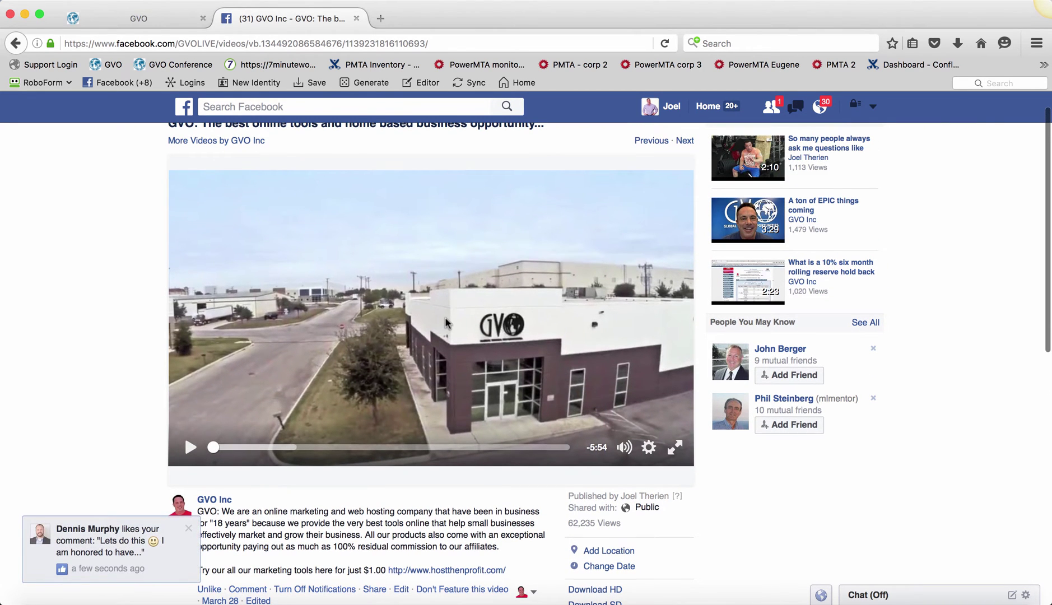
scroll(224, 446, down, 4)
scroll(225, 447, down, 1)
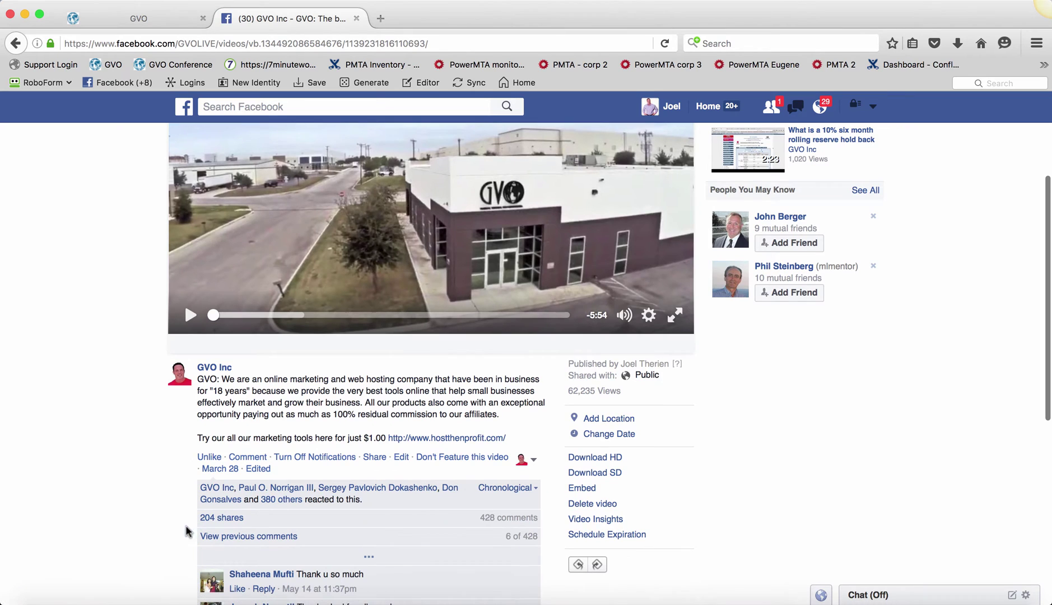
scroll(446, 403, down, 1)
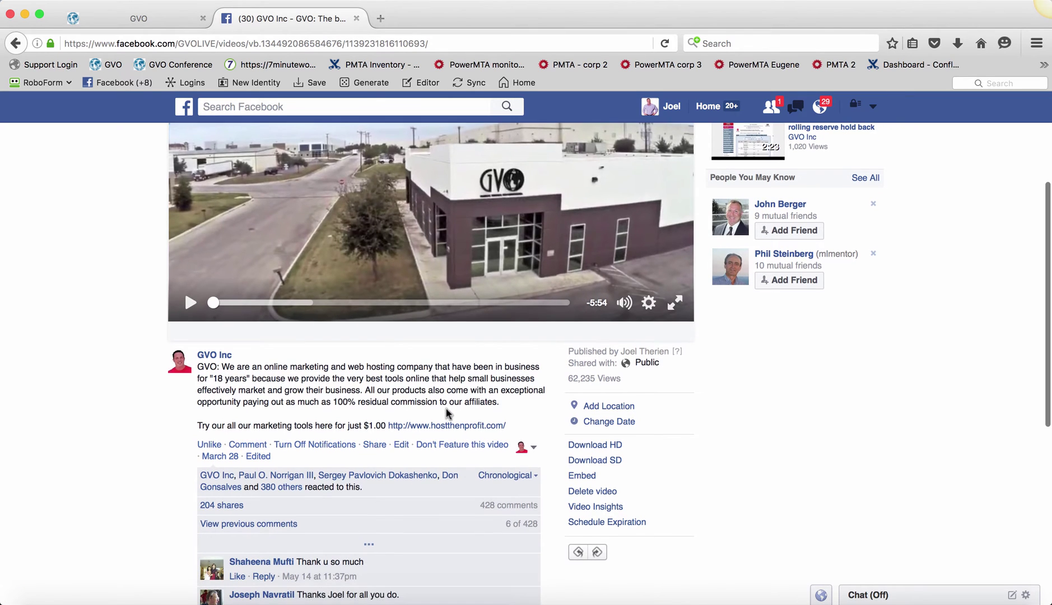
scroll(357, 425, down, 3)
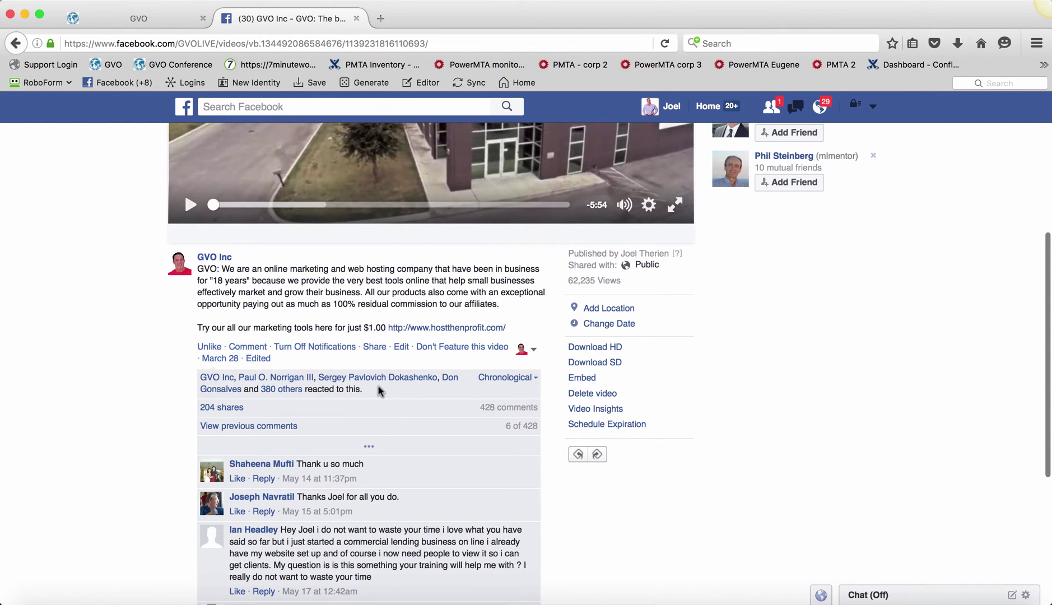
Follow the post's hostthenprofit.com link to the Host Then Profit landing page.
mouse_move(273, 389)
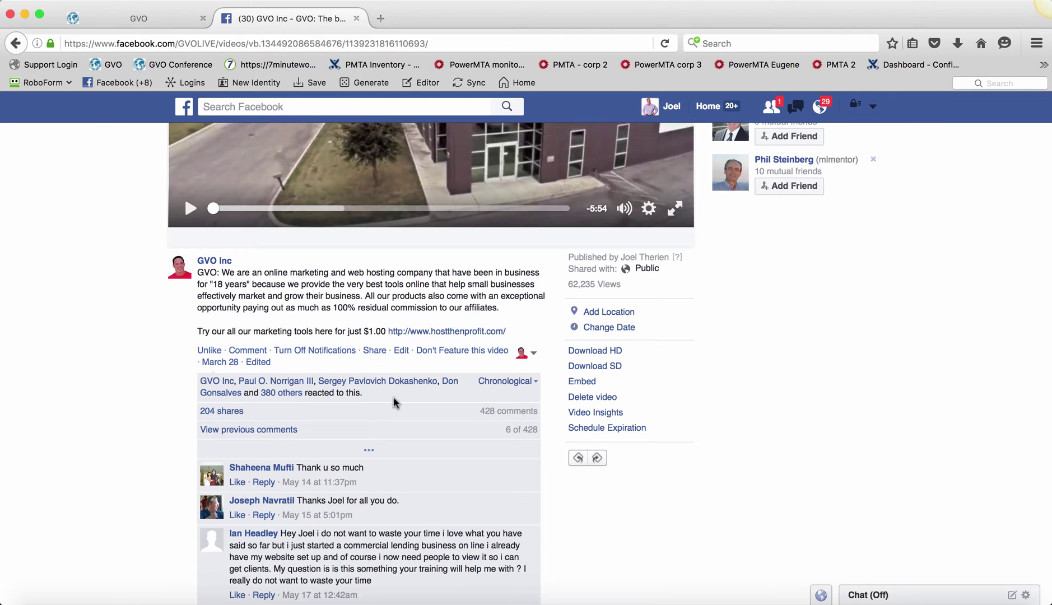
scroll(395, 391, up, 2)
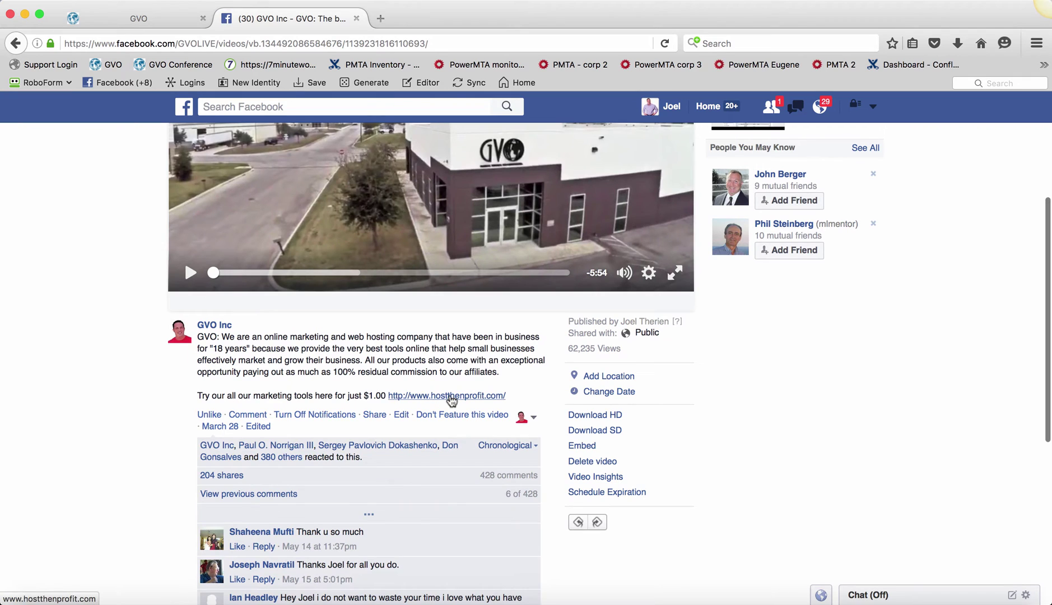
click(451, 396)
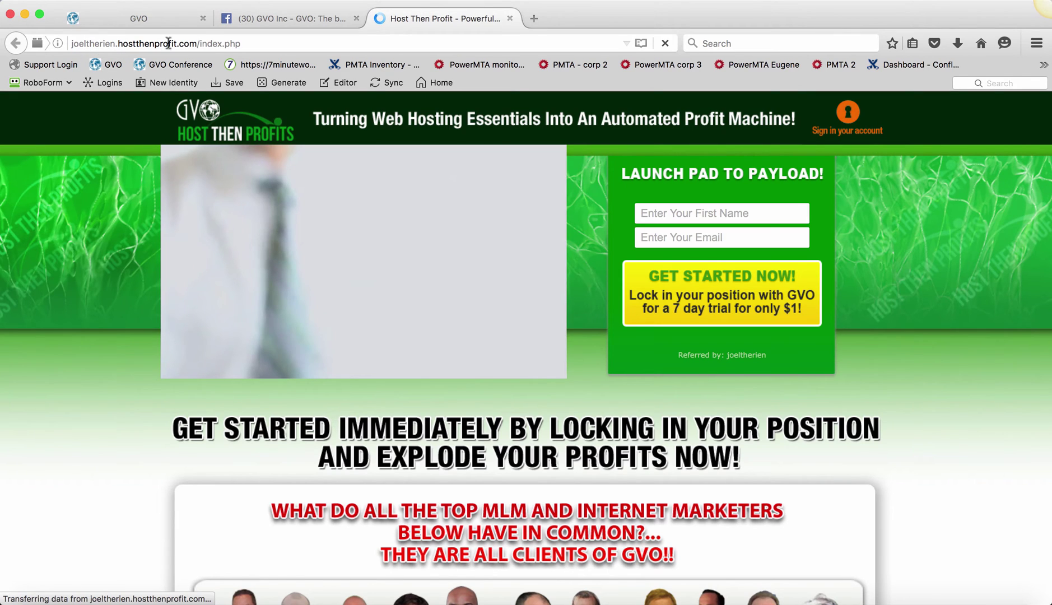
Compare the landing page address with the generated tracking link across the tabs.
click(113, 44)
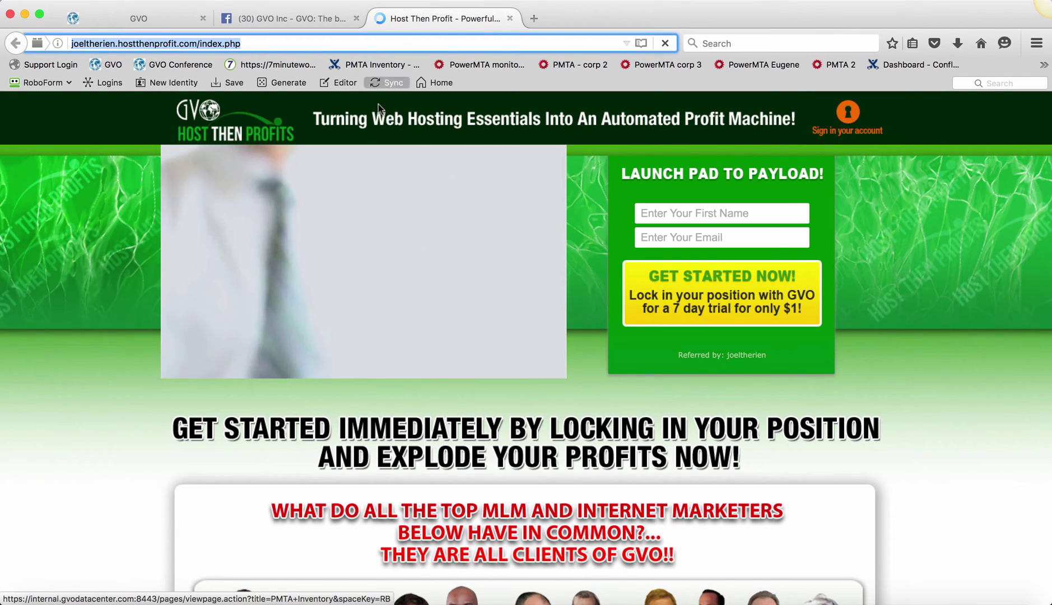
click(144, 21)
drag(644, 463, 404, 464)
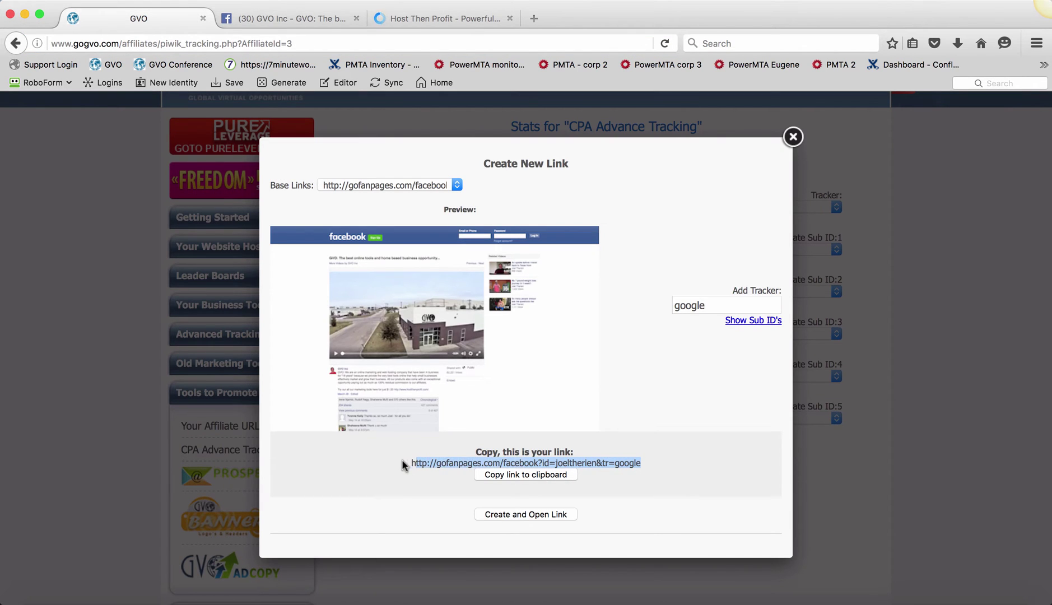
click(313, 18)
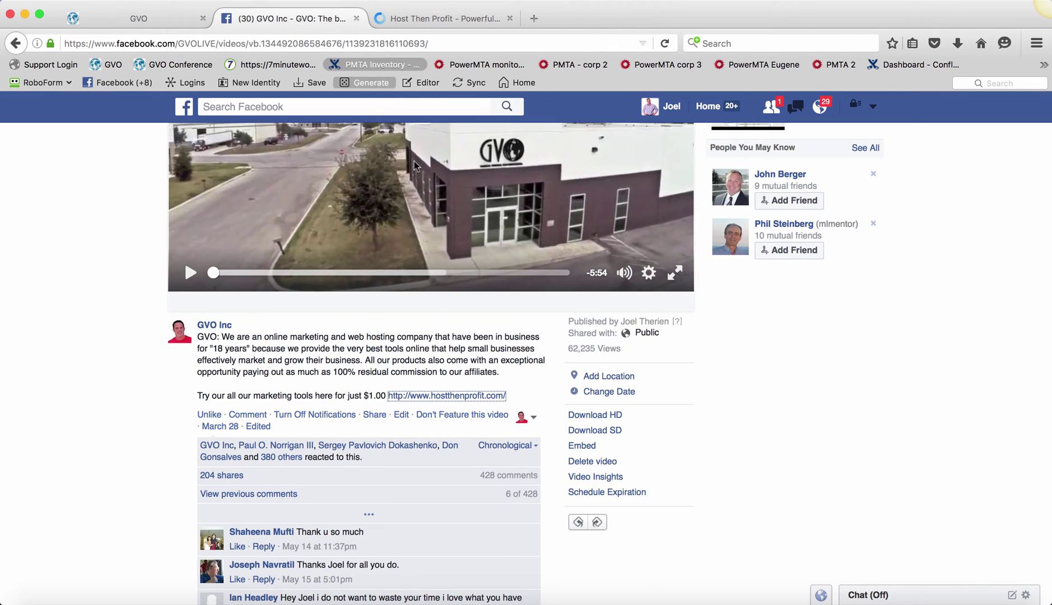
scroll(496, 336, up, 1)
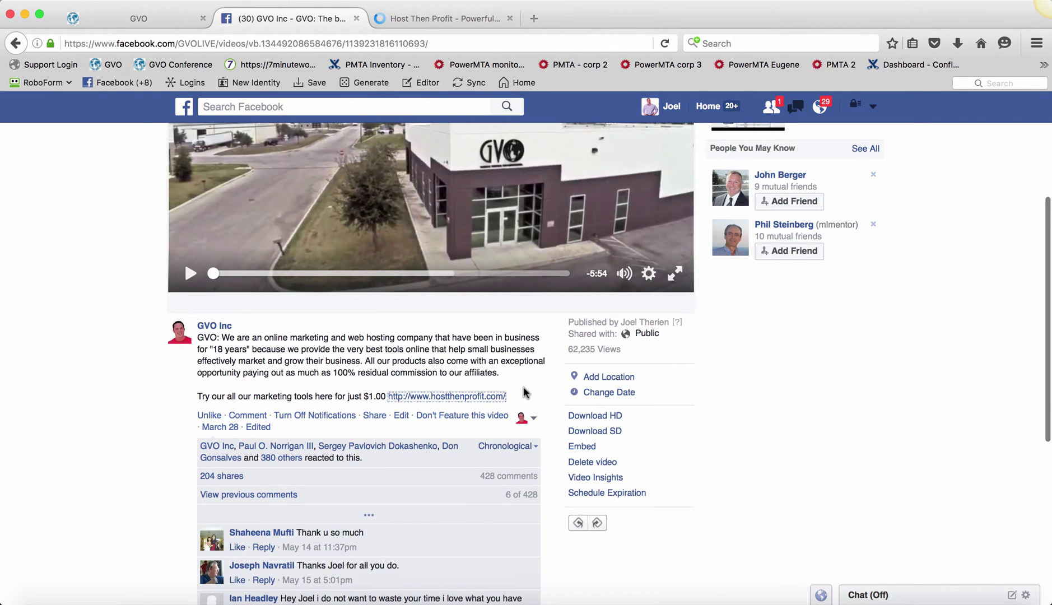
scroll(527, 396, up, 1)
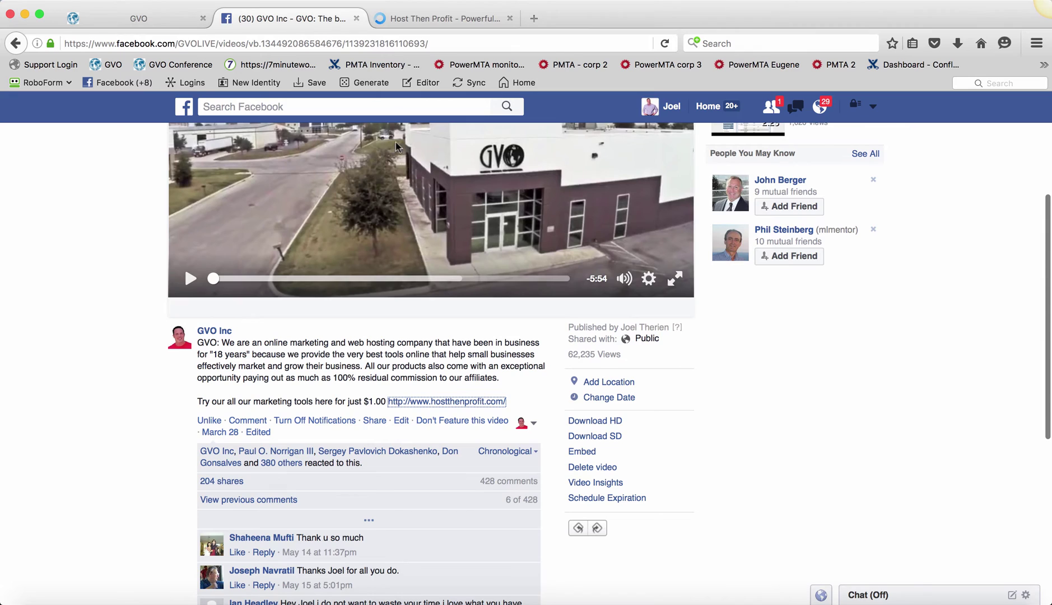
click(431, 18)
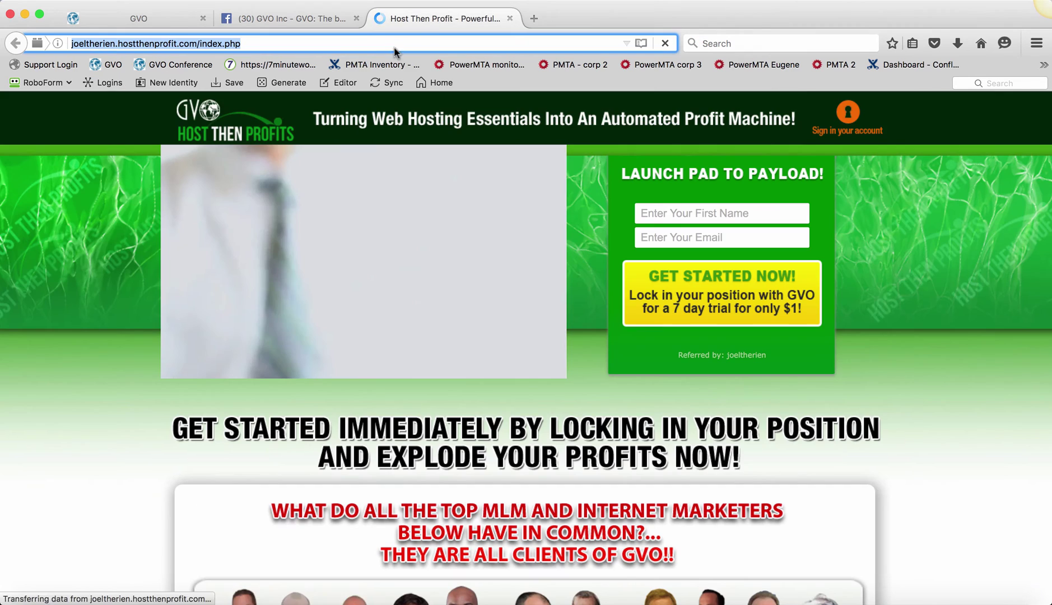
Highlight the affiliate id within the generated link and close the Create New Link dialog.
click(153, 15)
click(605, 489)
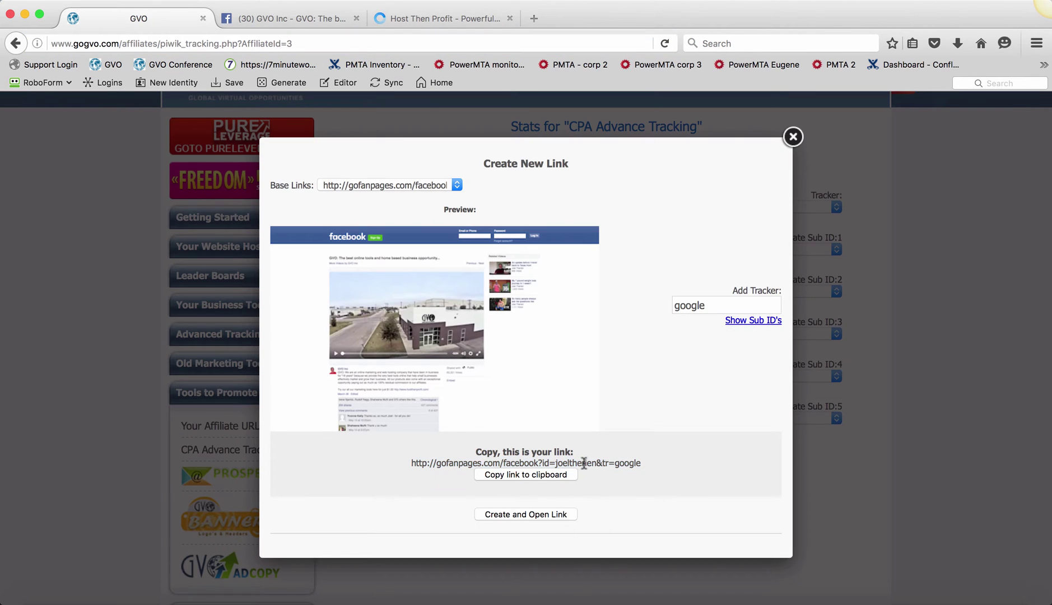
drag(554, 463, 592, 463)
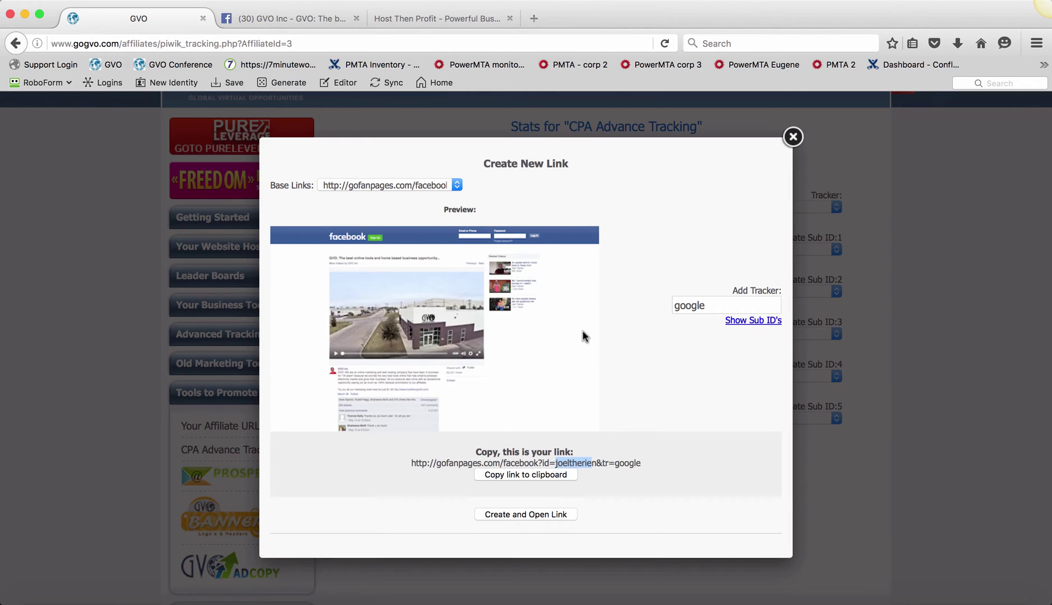
click(794, 138)
scroll(793, 200, up, 3)
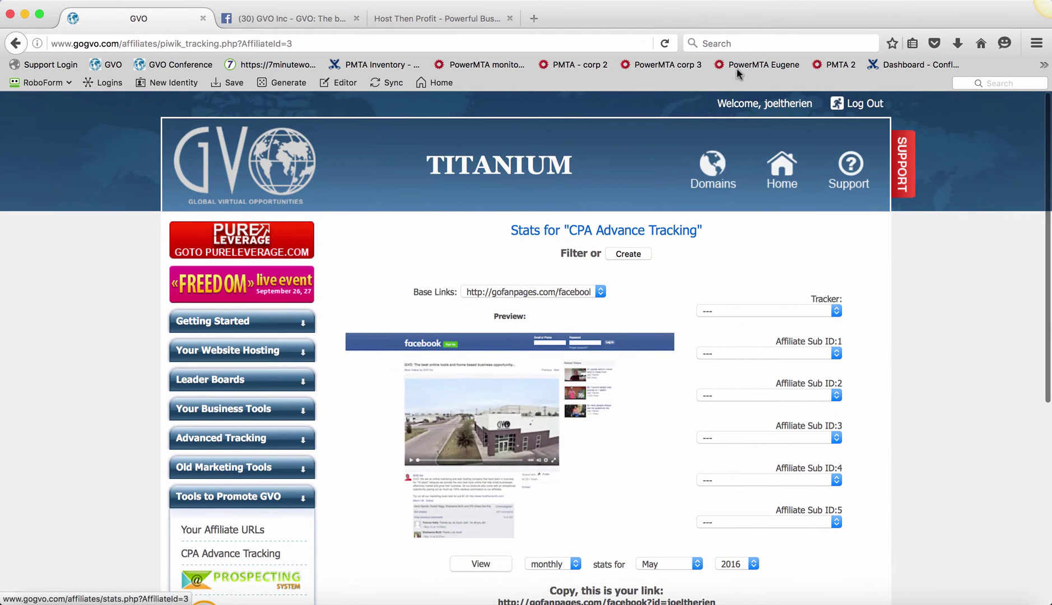
Reload the stats page and filter it to the google tracker, keeping the period monthly.
click(665, 43)
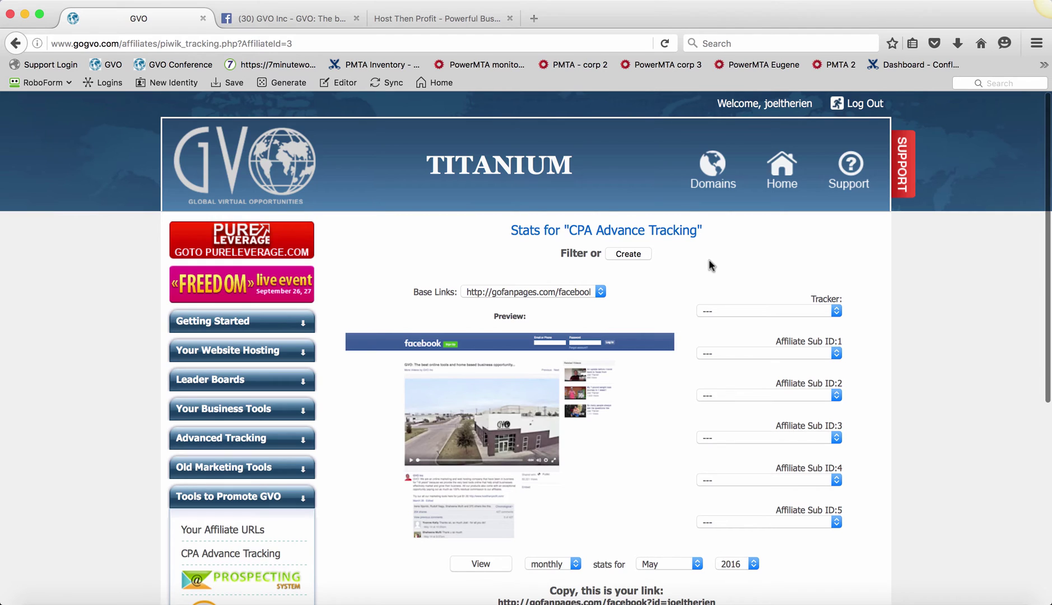
scroll(708, 257, down, 1)
click(733, 303)
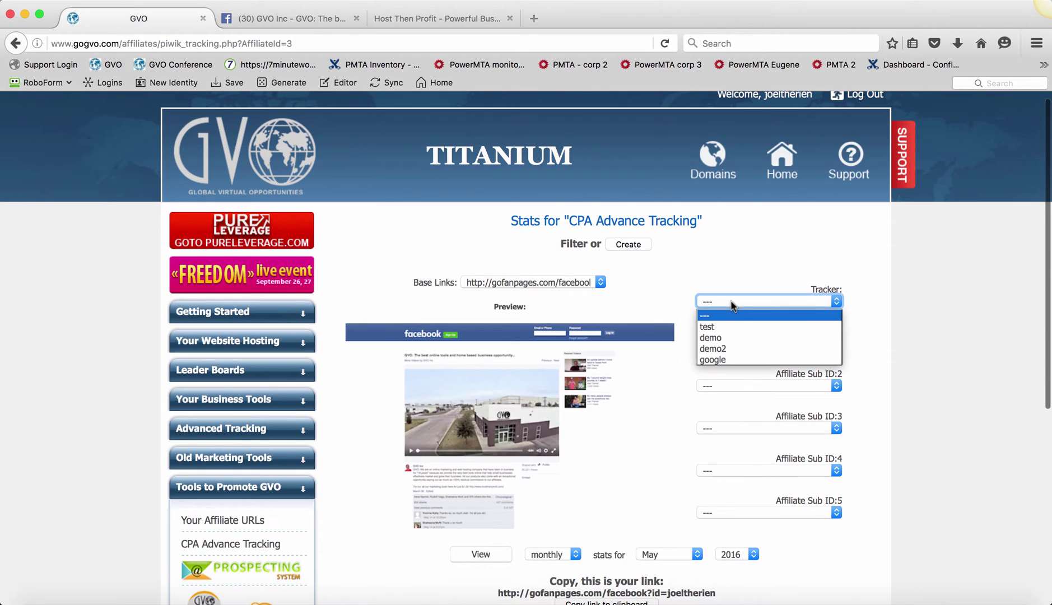
click(720, 360)
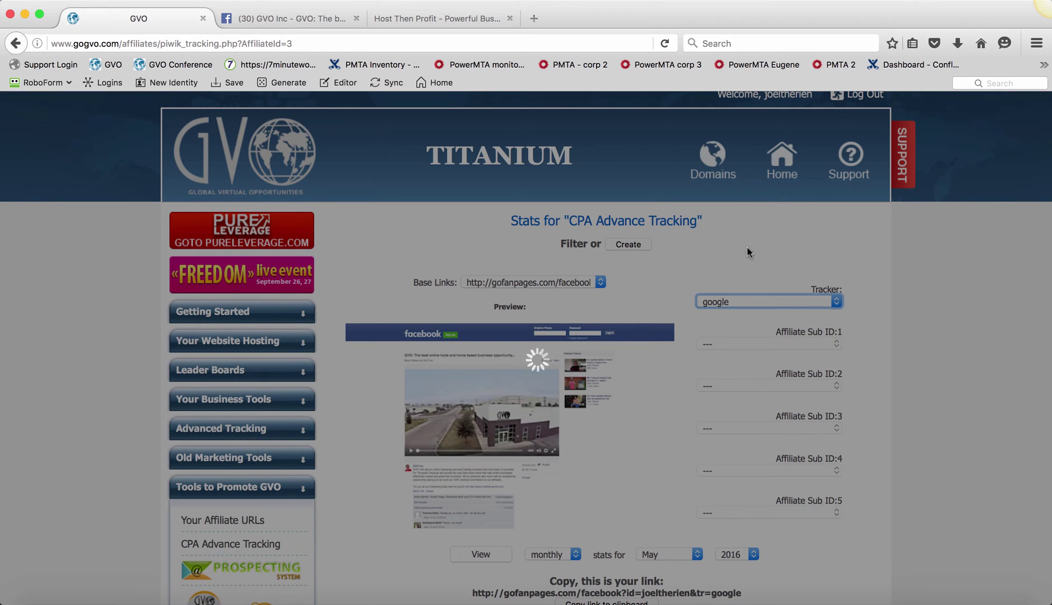
scroll(747, 247, down, 5)
scroll(773, 281, down, 2)
scroll(774, 280, up, 2)
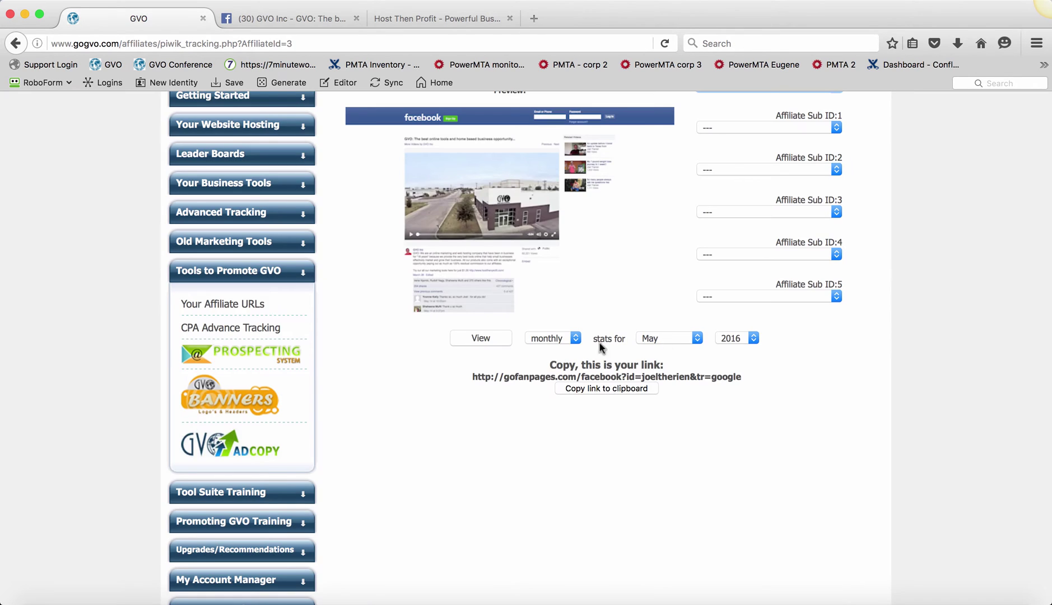
scroll(485, 336, up, 3)
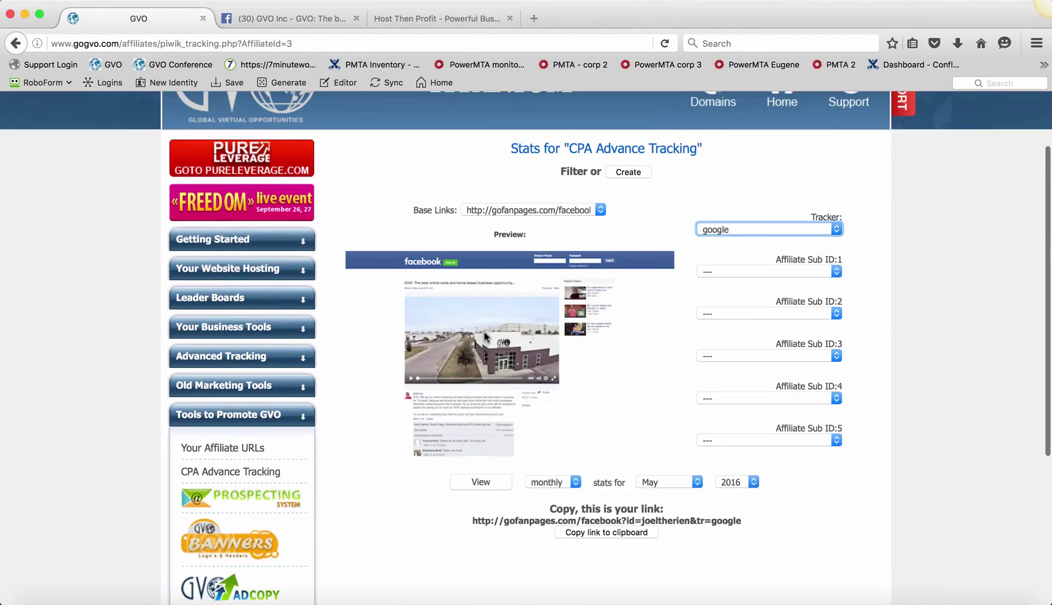
scroll(485, 336, down, 4)
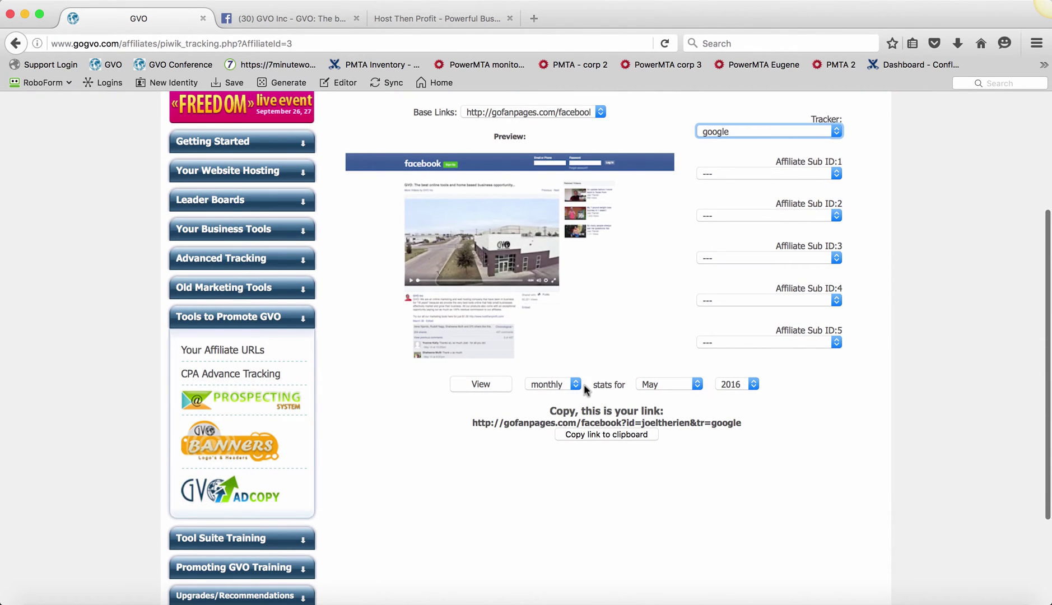
click(565, 384)
click(573, 340)
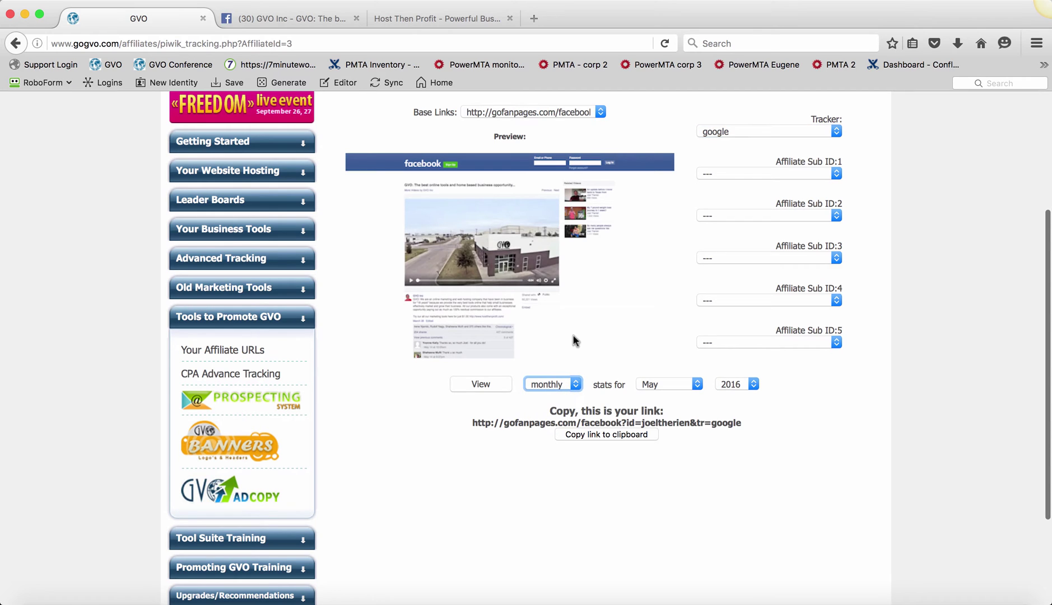
Generate the May 2016 stats and highlight the 2 visits recorded on 2016-05-19.
click(478, 384)
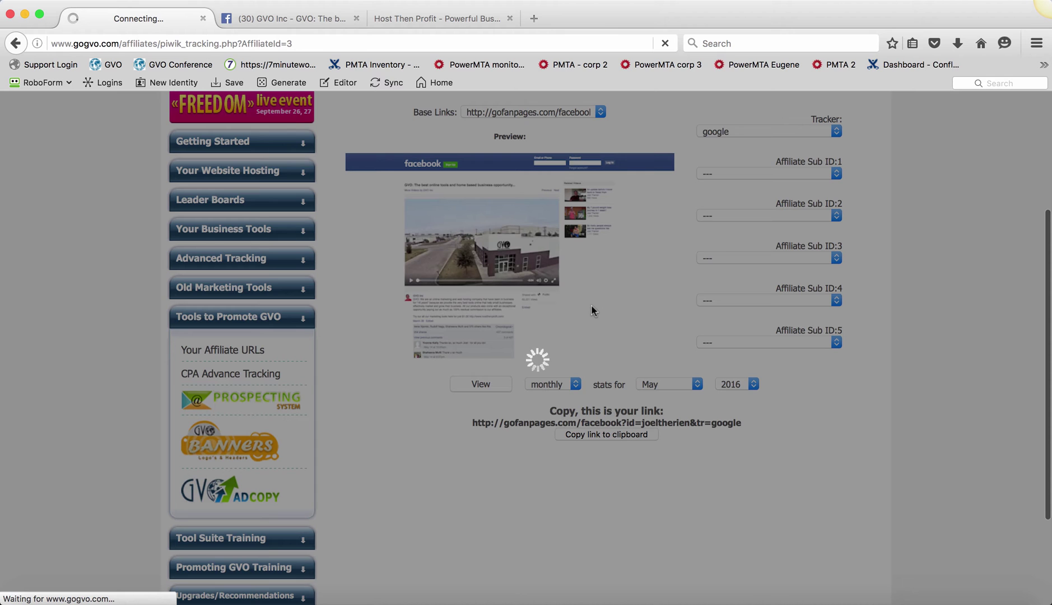
scroll(624, 326, down, 1)
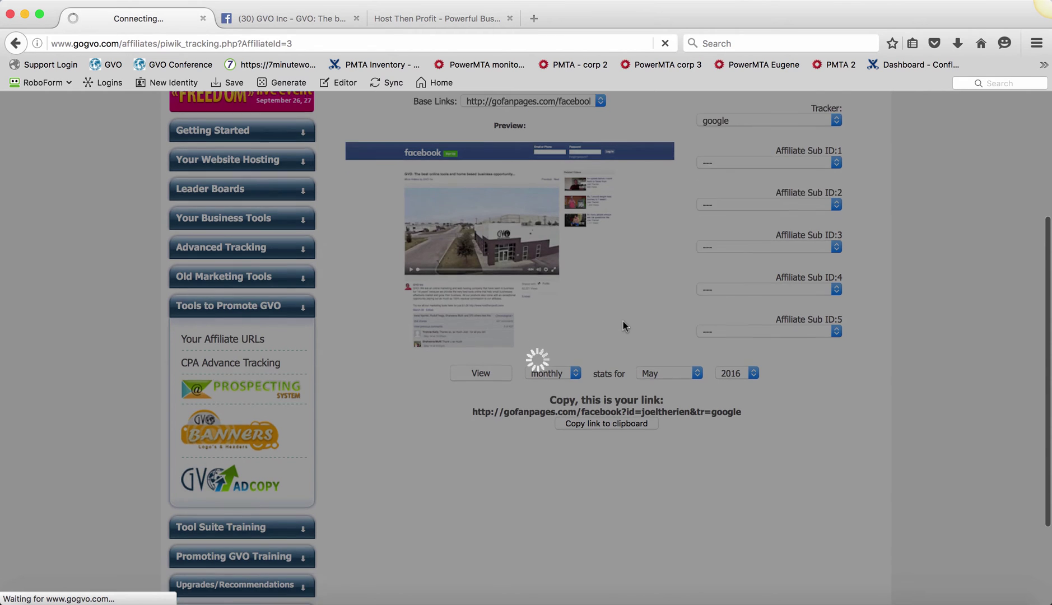
scroll(623, 323, down, 5)
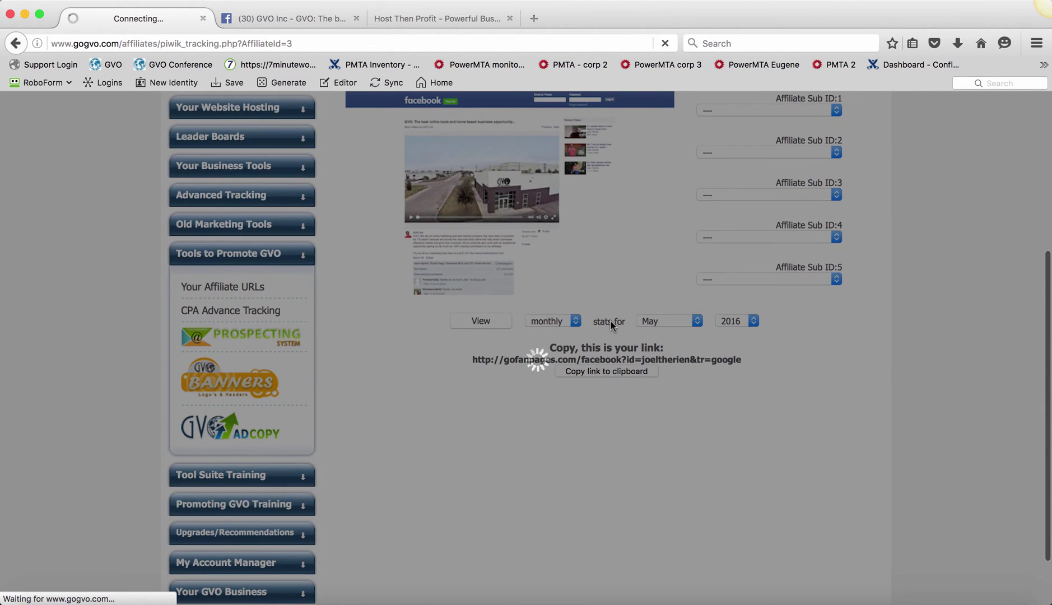
scroll(626, 299, up, 1)
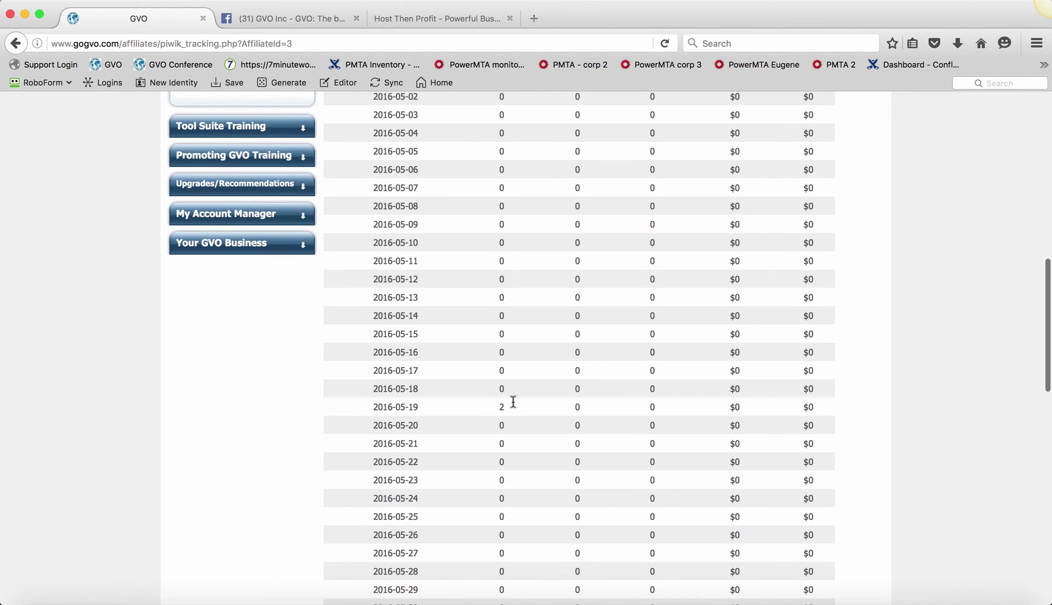
drag(485, 410, 531, 410)
Clear the visit-count selection and select the Visits column heading.
click(499, 408)
scroll(554, 411, up, 5)
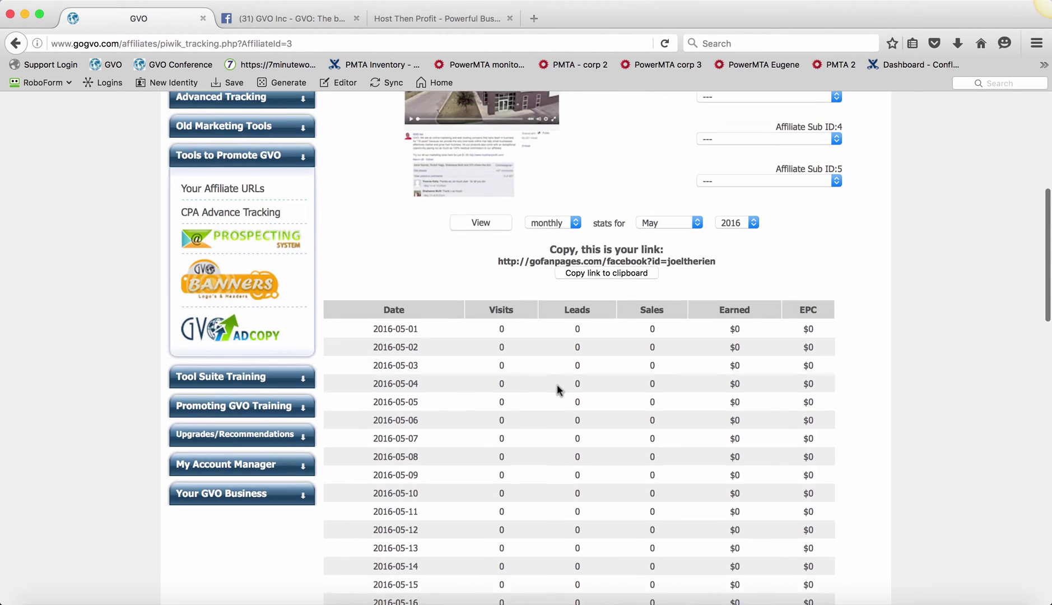
double_click(488, 343)
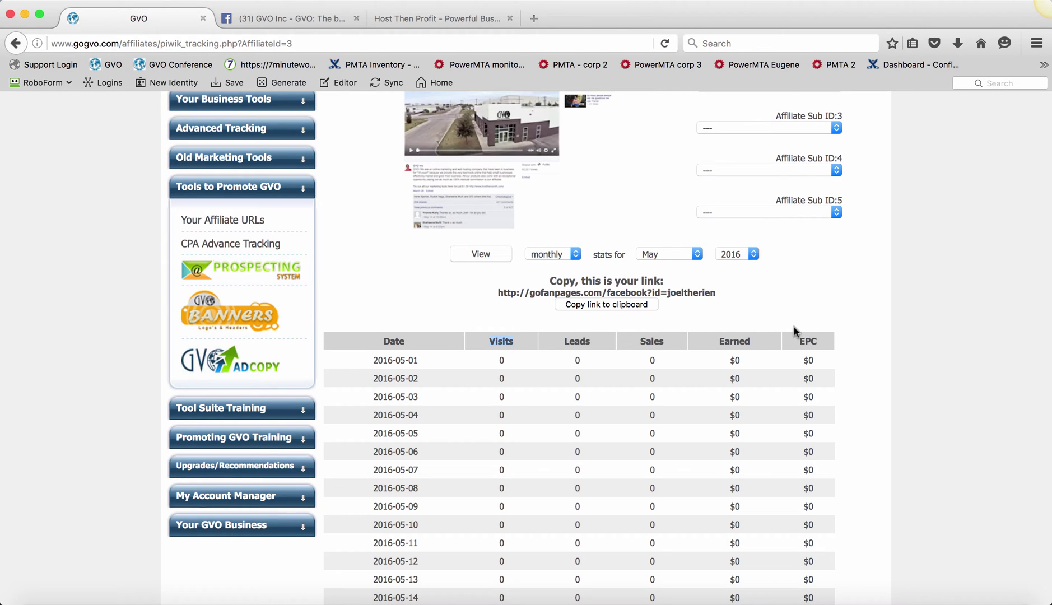
scroll(793, 330, down, 1)
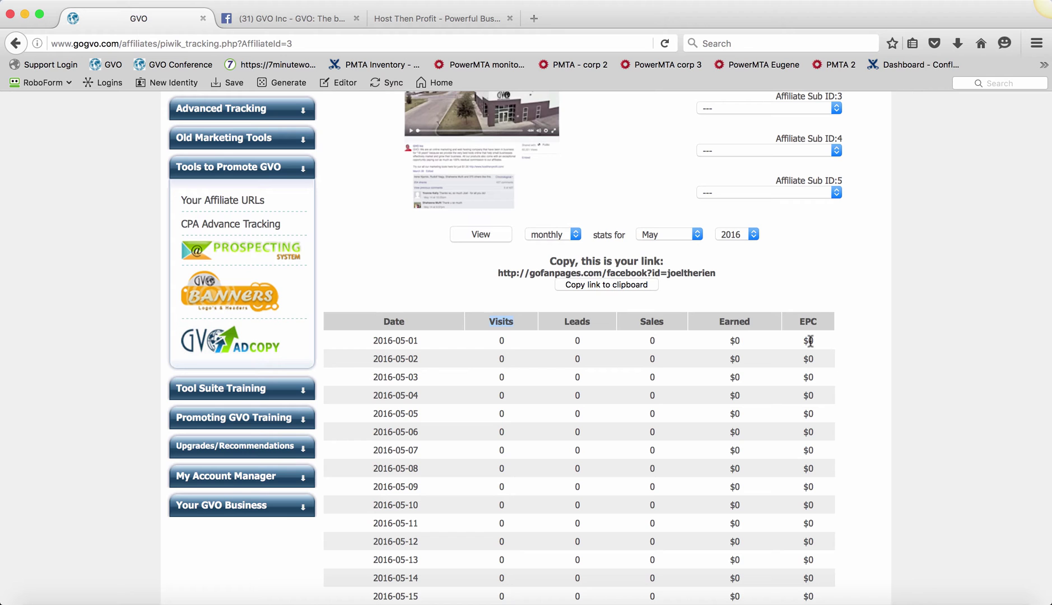
scroll(801, 340, up, 10)
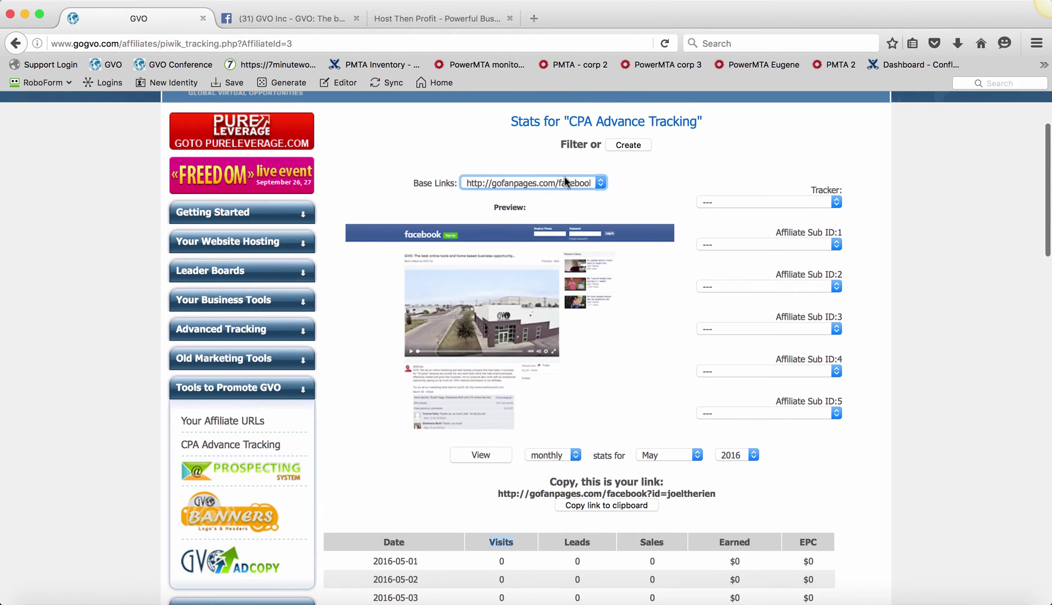
Check the Base Links list, then switch to the Facebook GVO video tab.
click(568, 182)
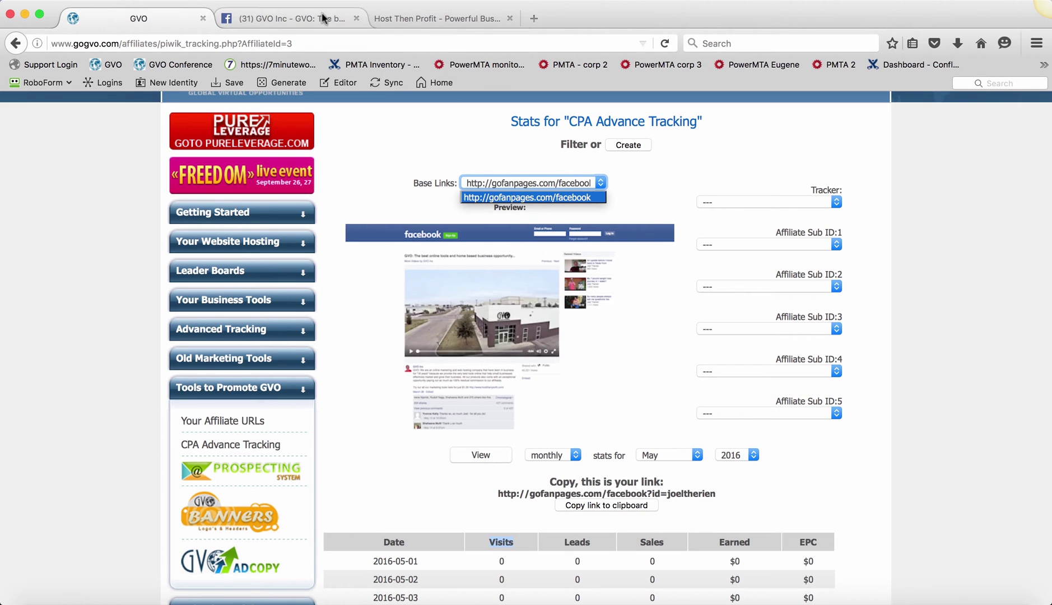
click(306, 19)
click(305, 19)
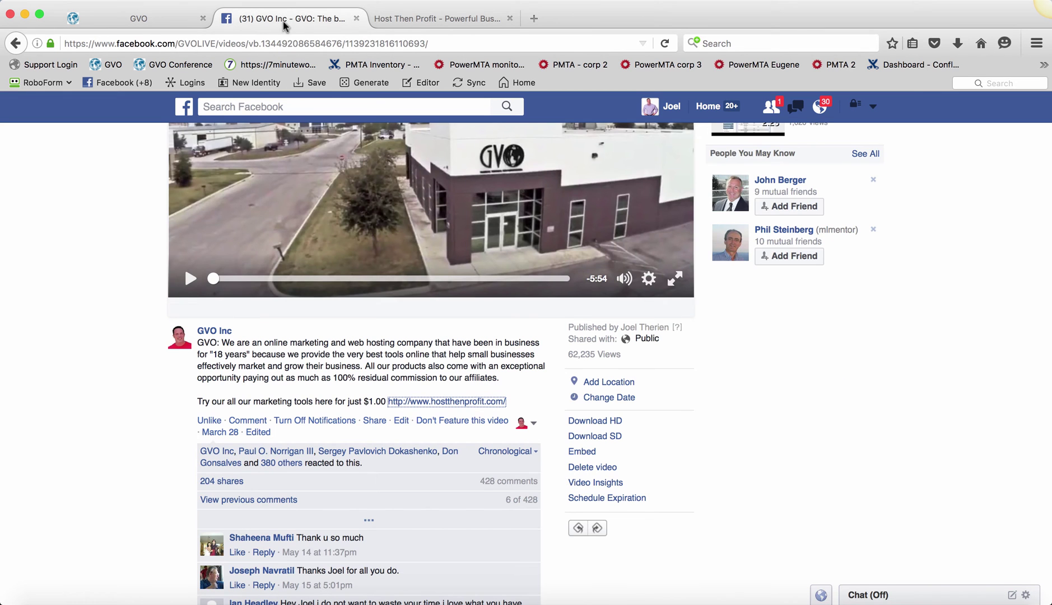
Open the owner's Facebook Page in a new tab and pause its autoplaying GAP-syndrome video.
scroll(460, 261, up, 2)
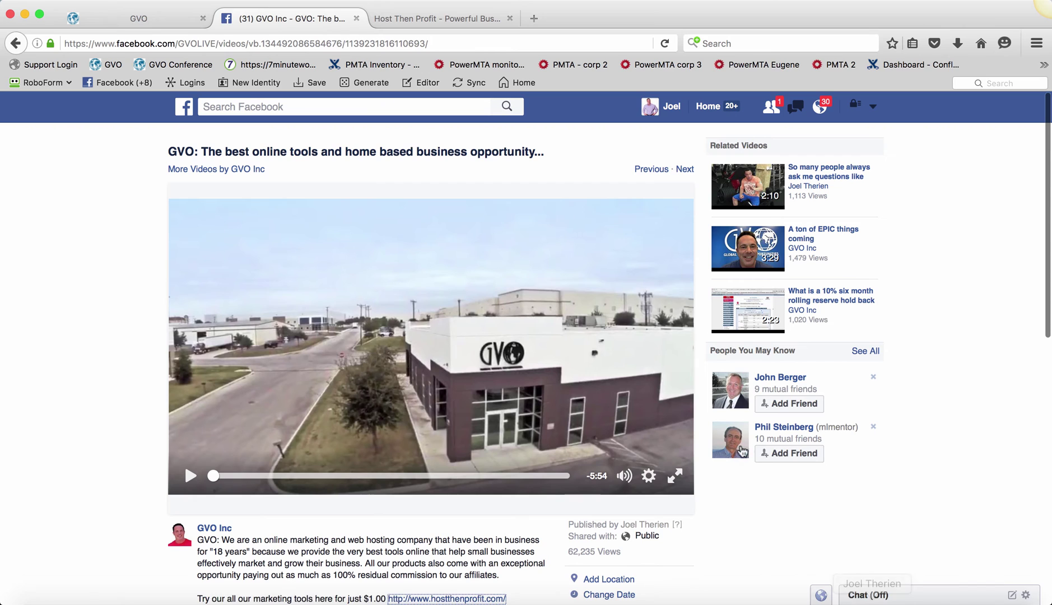
click(869, 596)
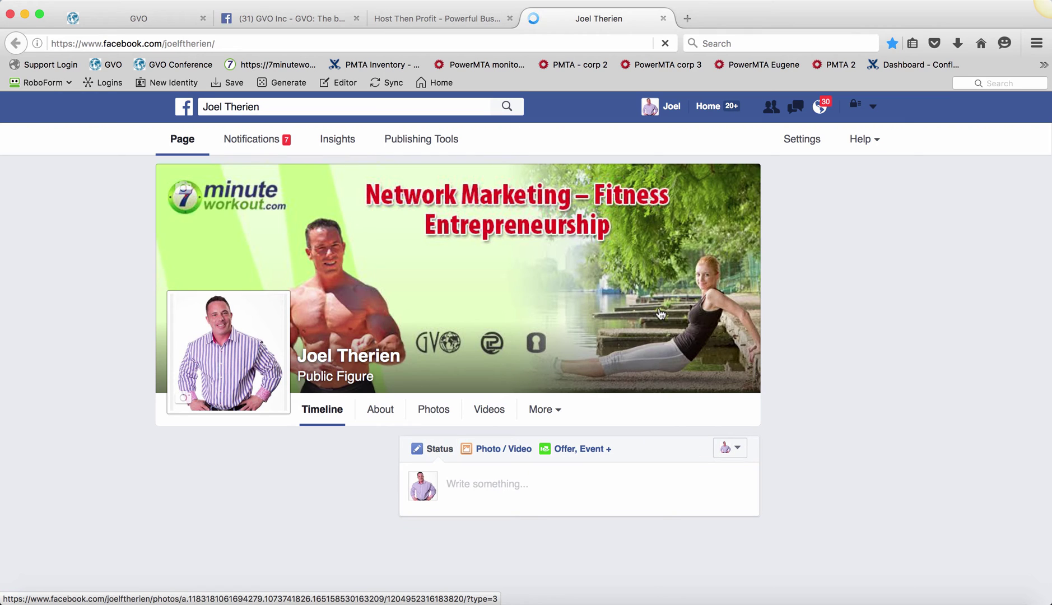
scroll(659, 315, down, 2)
scroll(659, 315, down, 5)
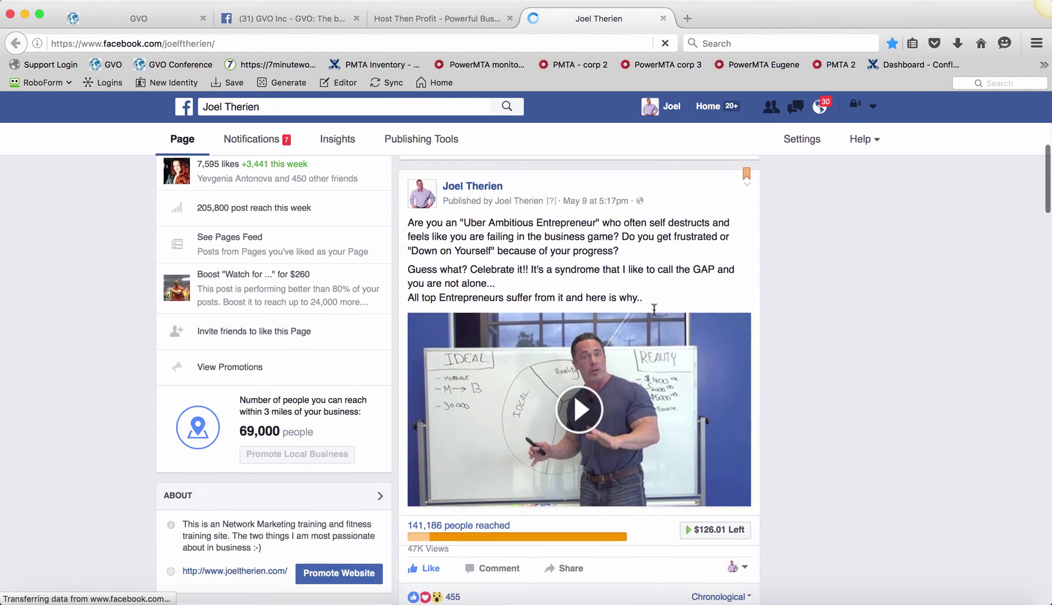
scroll(648, 534, down, 1)
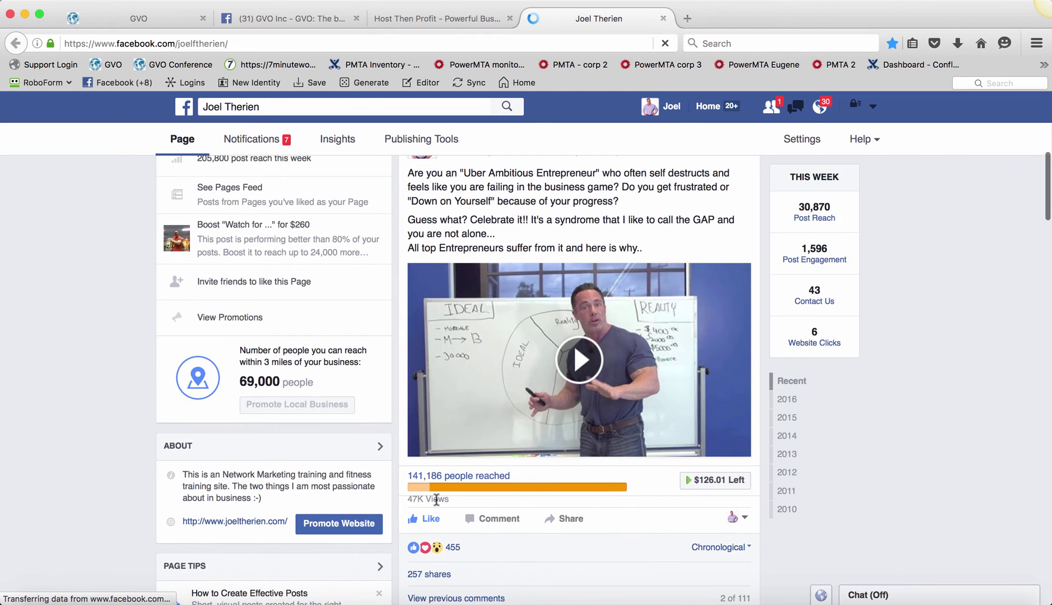
scroll(437, 499, down, 1)
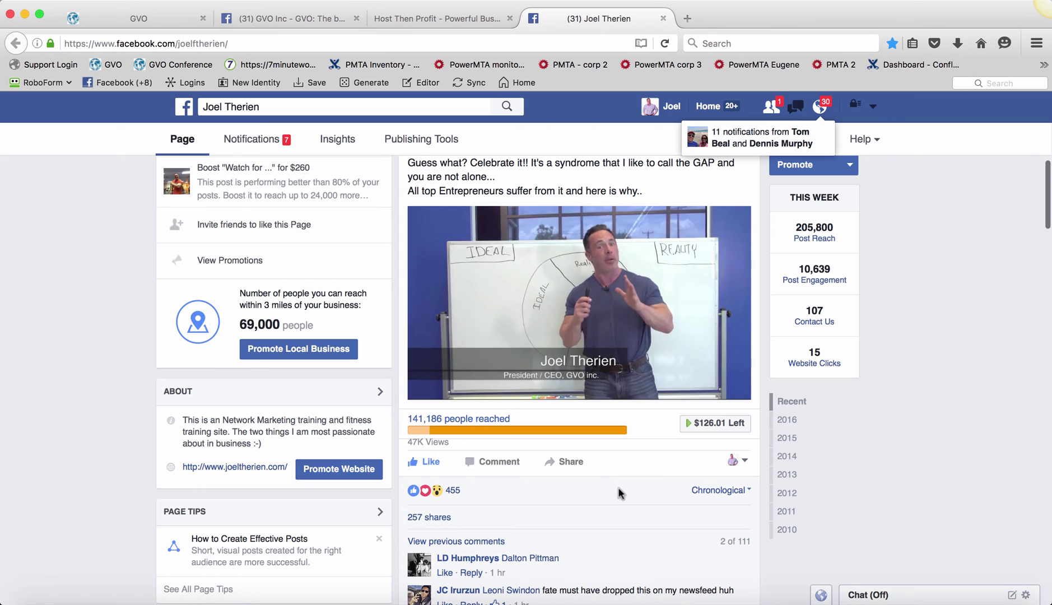
mouse_move(676, 332)
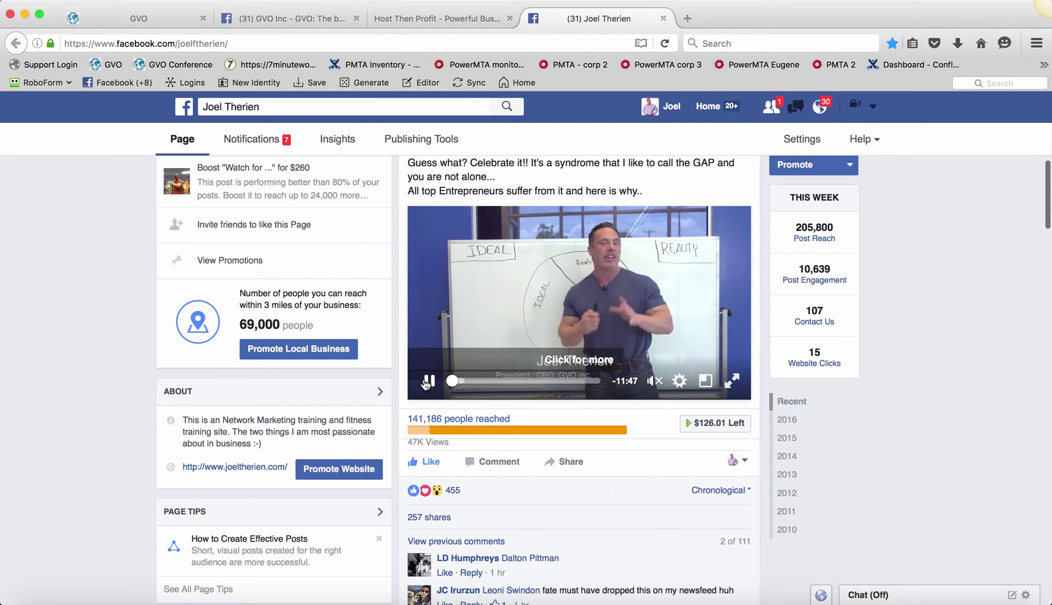
click(426, 382)
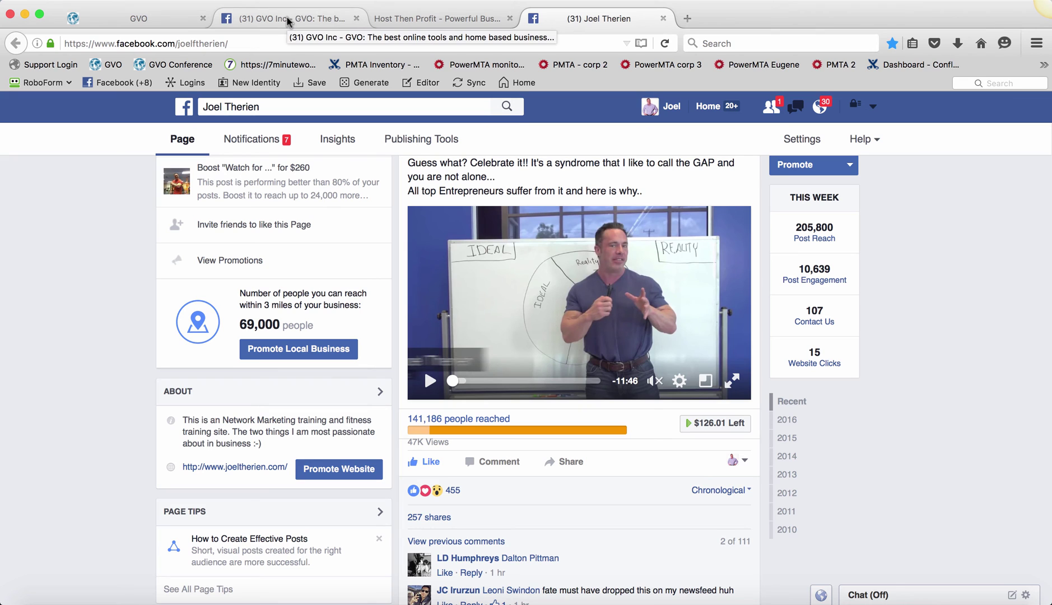
click(134, 18)
Start a new tracking link and reveal the five Affiliate Sub ID fields.
scroll(708, 306, down, 4)
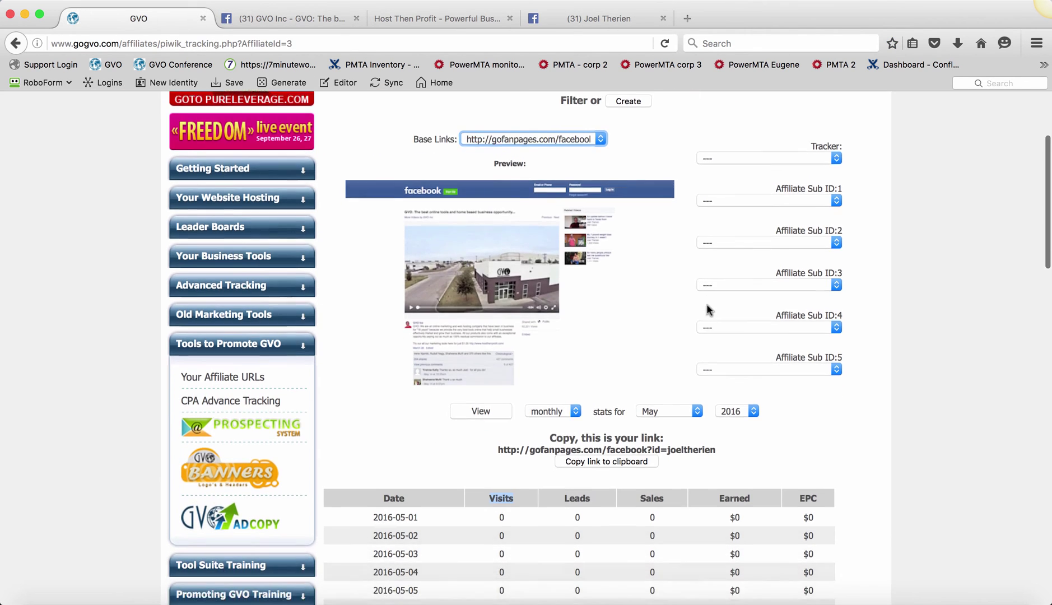
scroll(720, 298, up, 4)
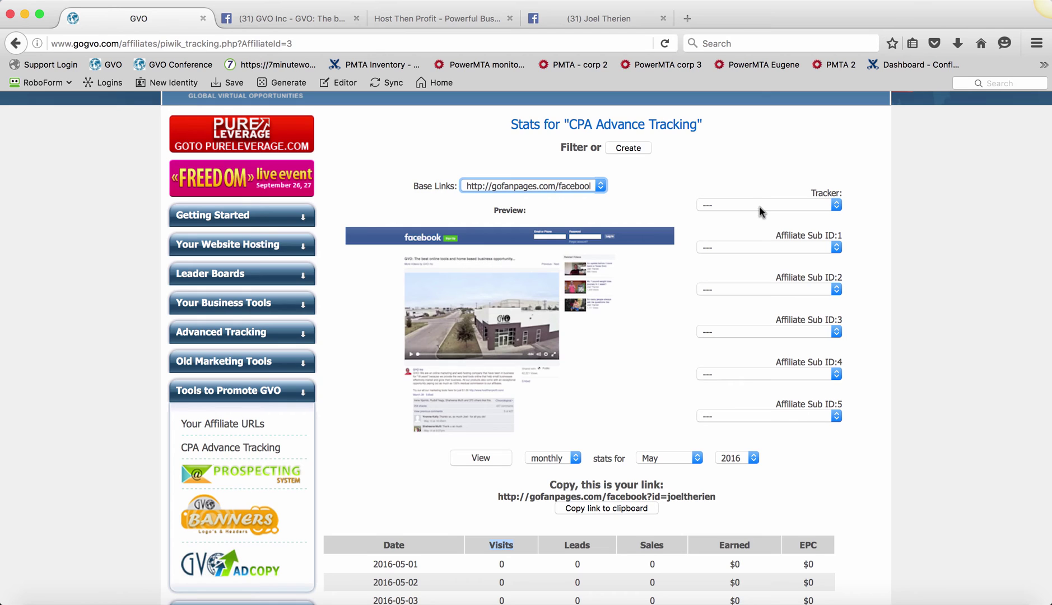
click(628, 148)
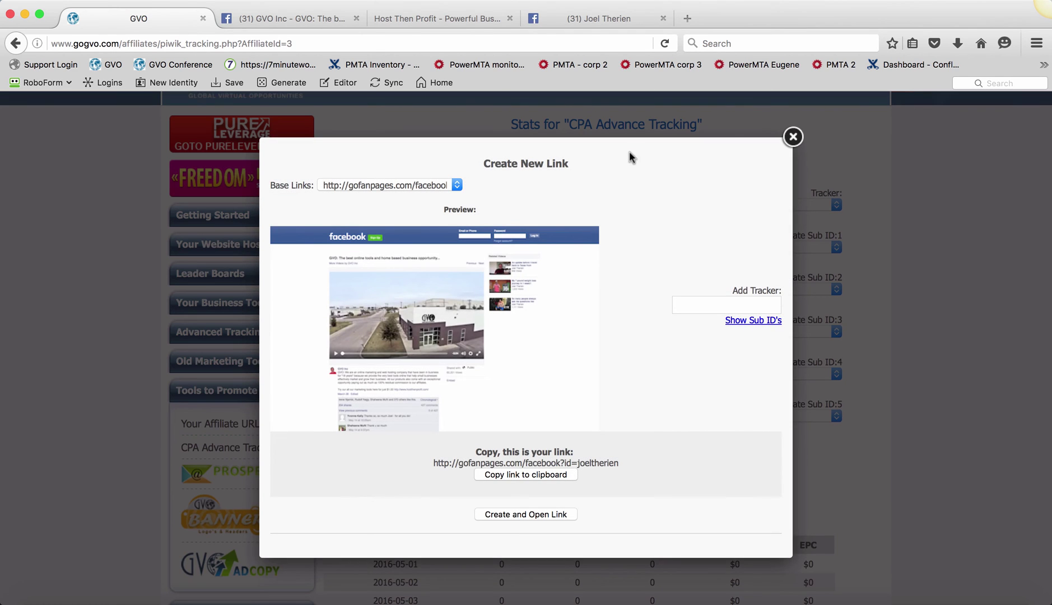
click(739, 321)
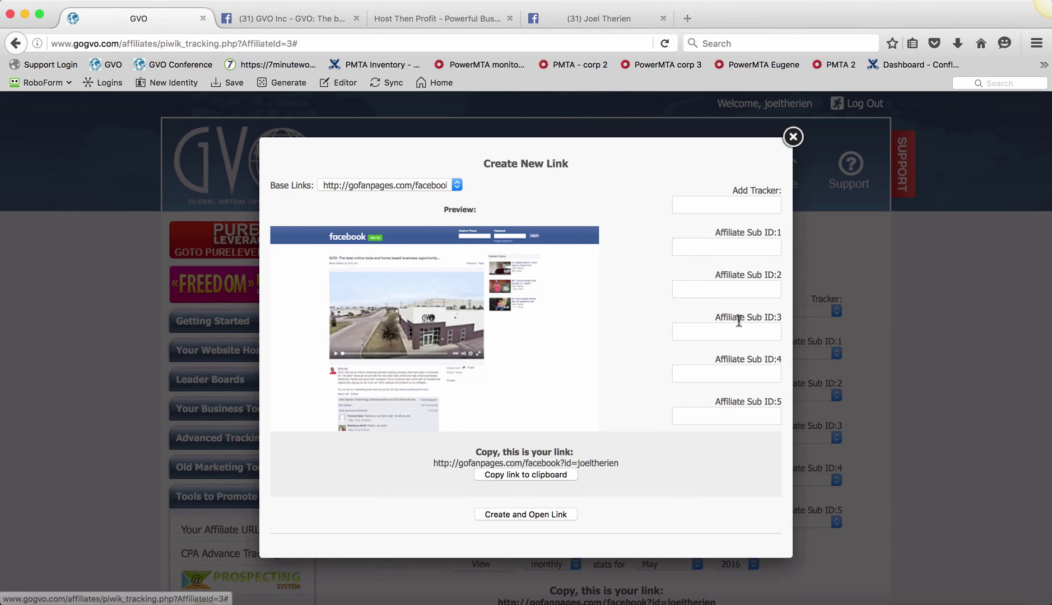
Set tracker 'google' and Sub ID 1 'mike', then copy the &tr=google&sid1=mike link.
click(720, 202)
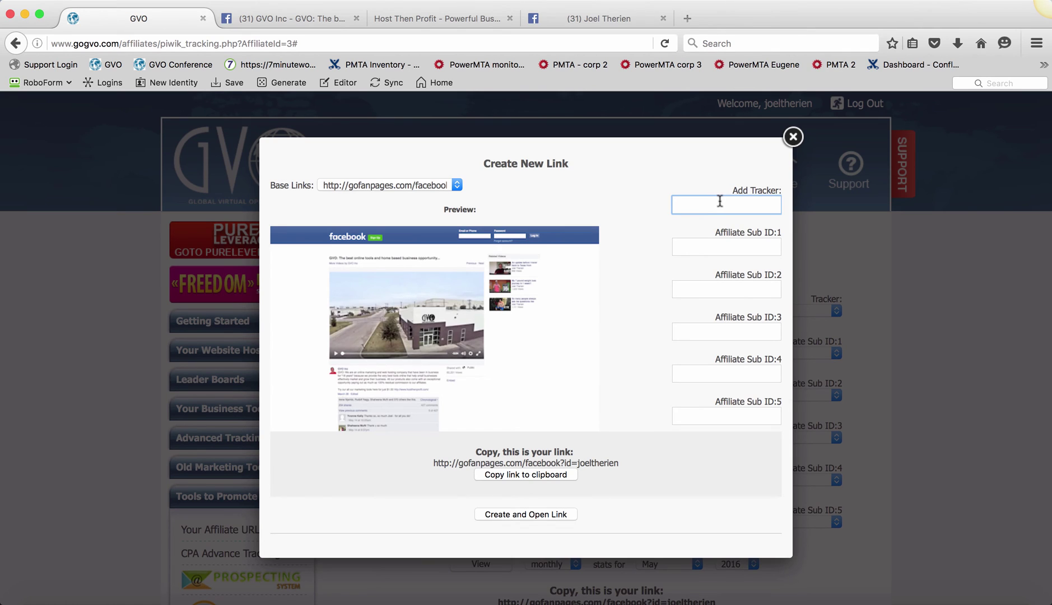
text(google)
click(702, 245)
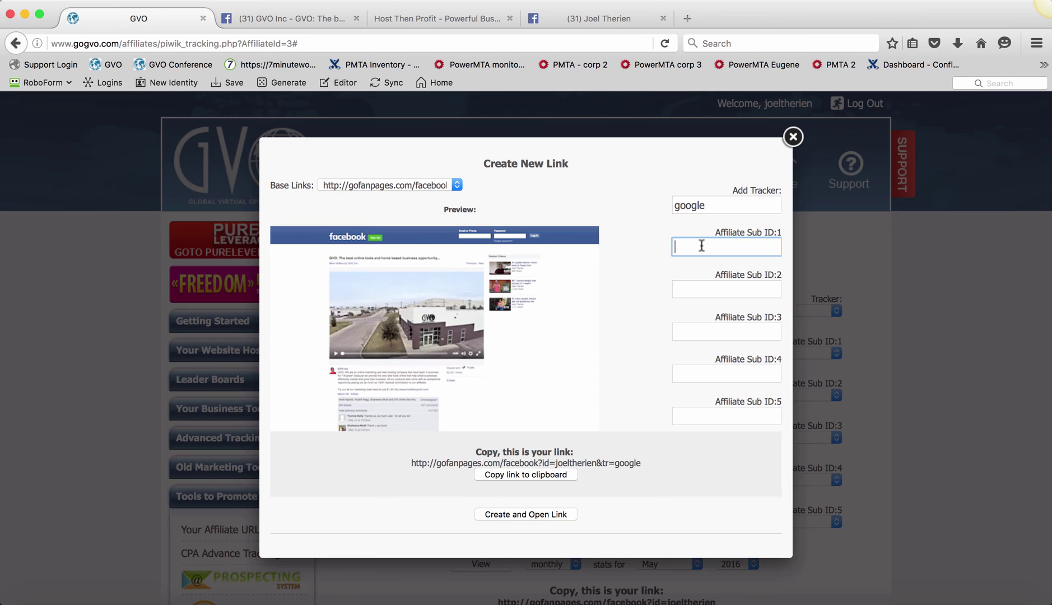
text(mike)
click(612, 399)
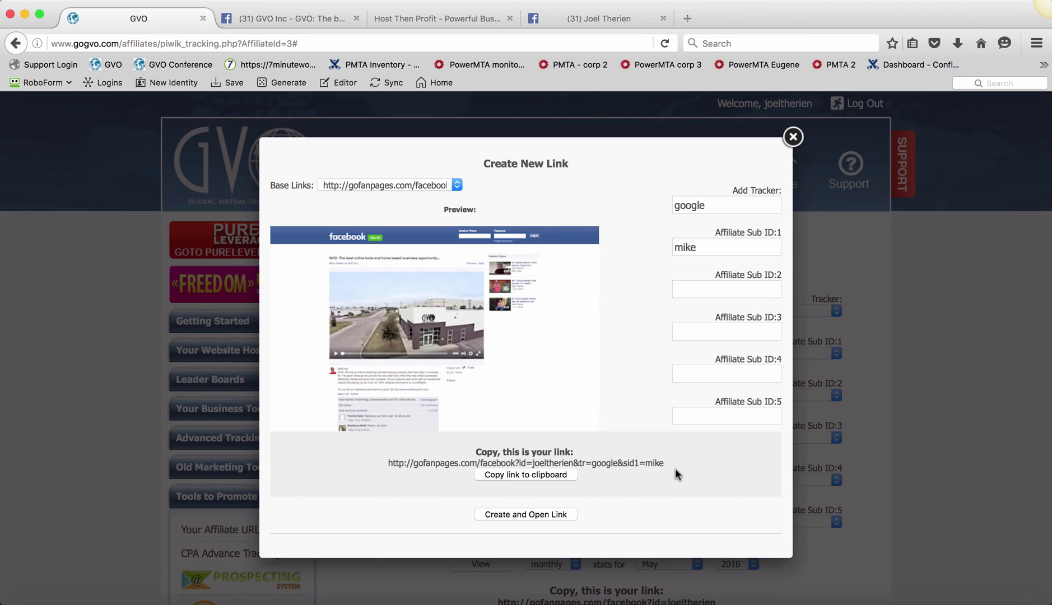
drag(667, 464, 398, 464)
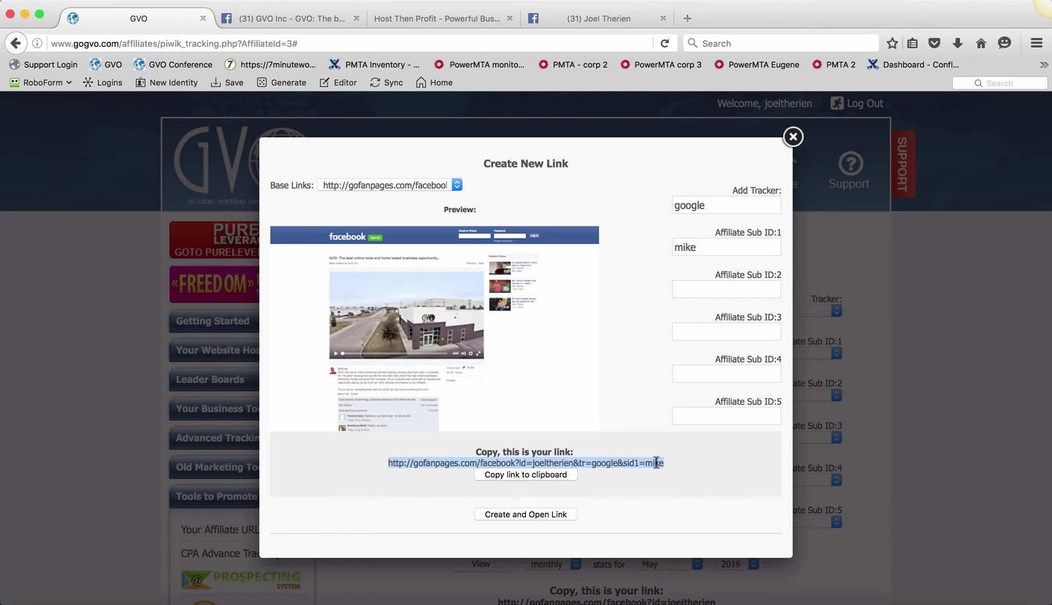
click(540, 474)
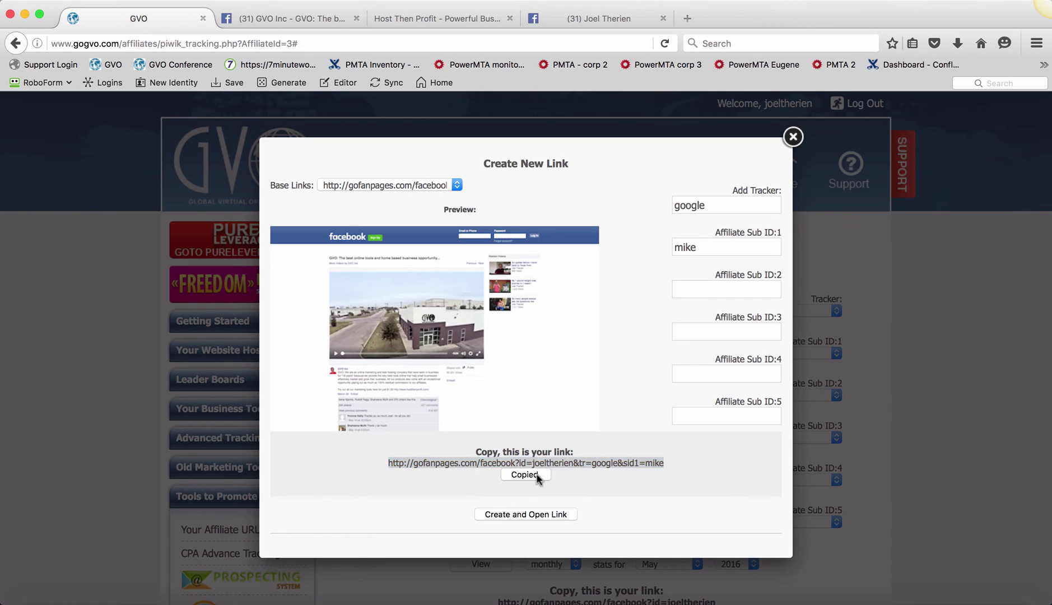
Load the sid1=mike tracking link in the Host Then Profit tab and pause the GVO video.
click(428, 18)
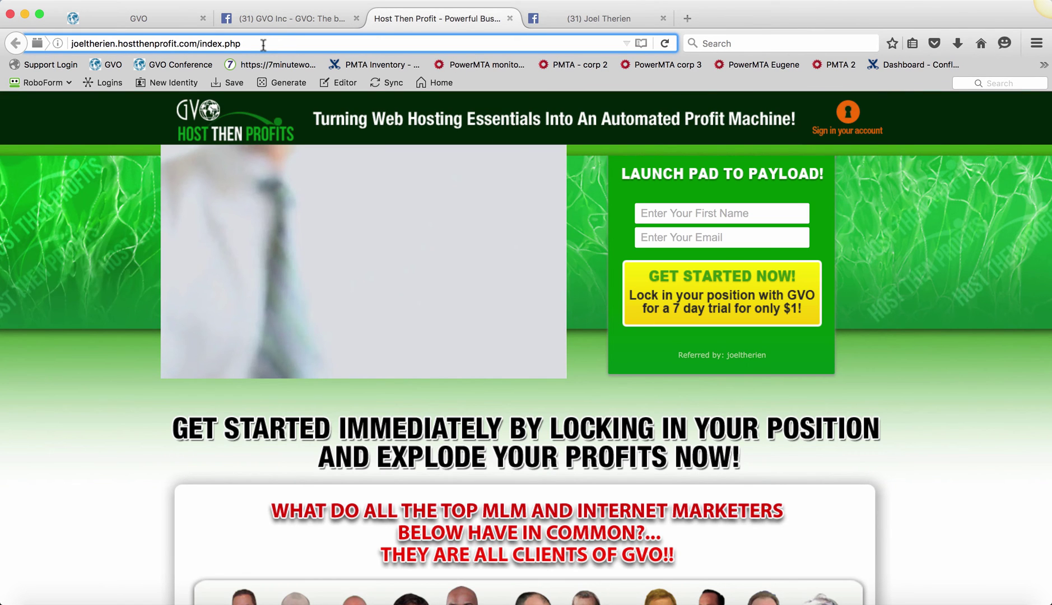
drag(256, 45, 4, 31)
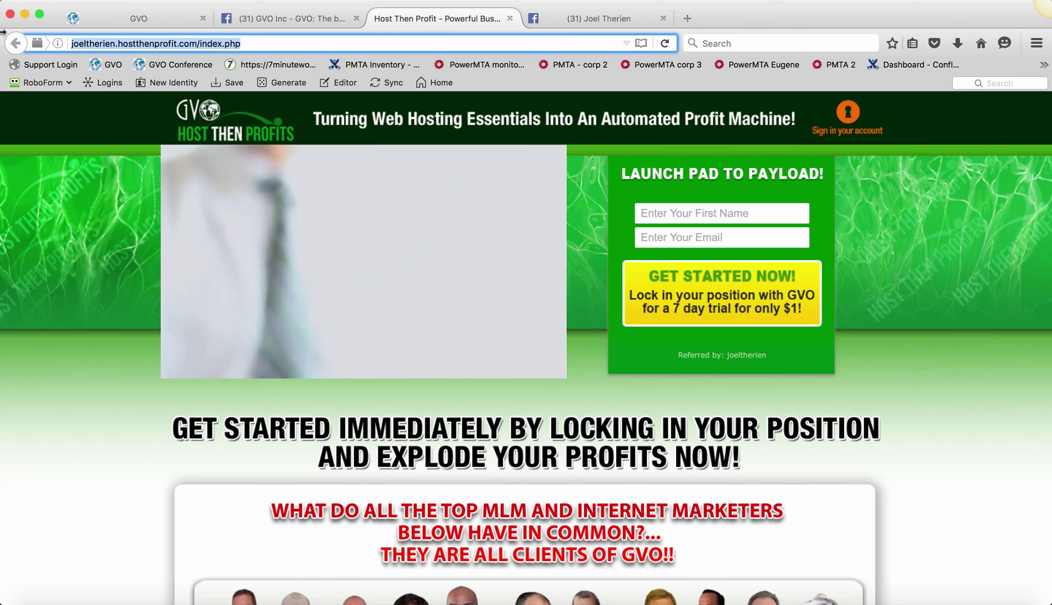
text(http://gofanpages.com/facebook?id=joeltherien&tr=google&sid1=mike)
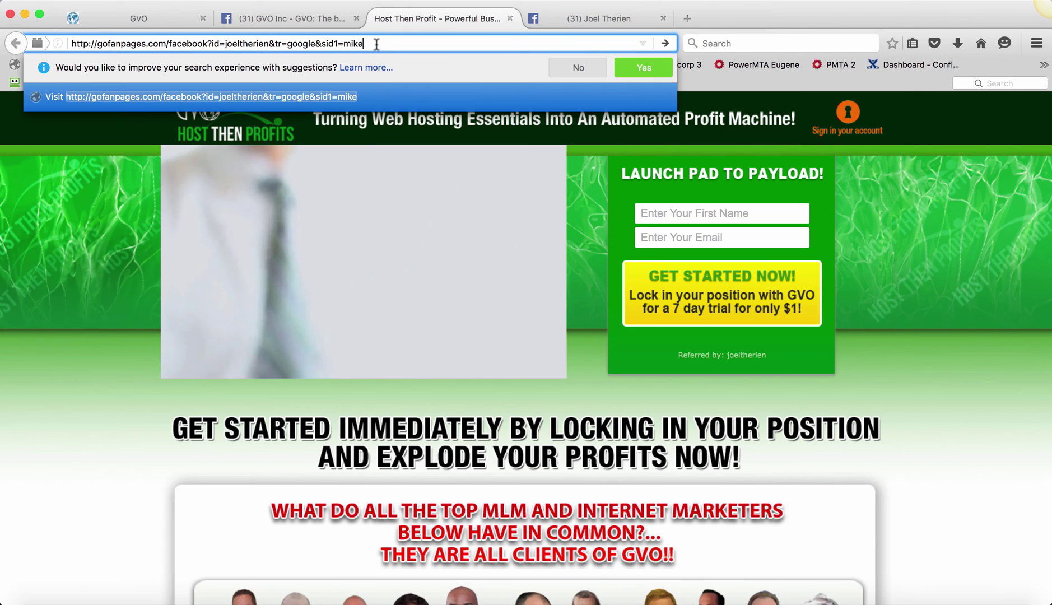
key(Return)
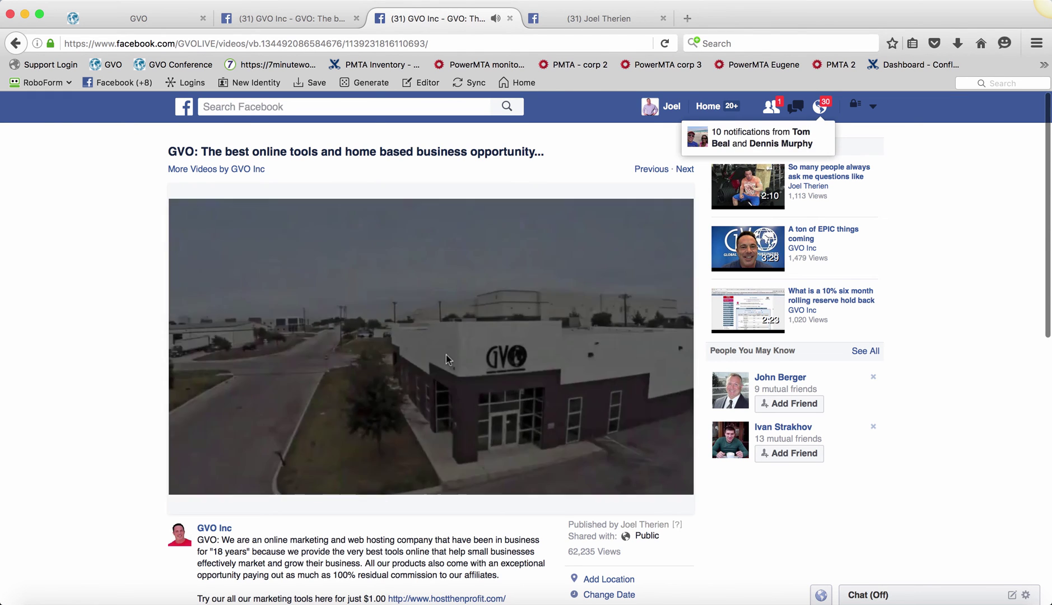
click(446, 349)
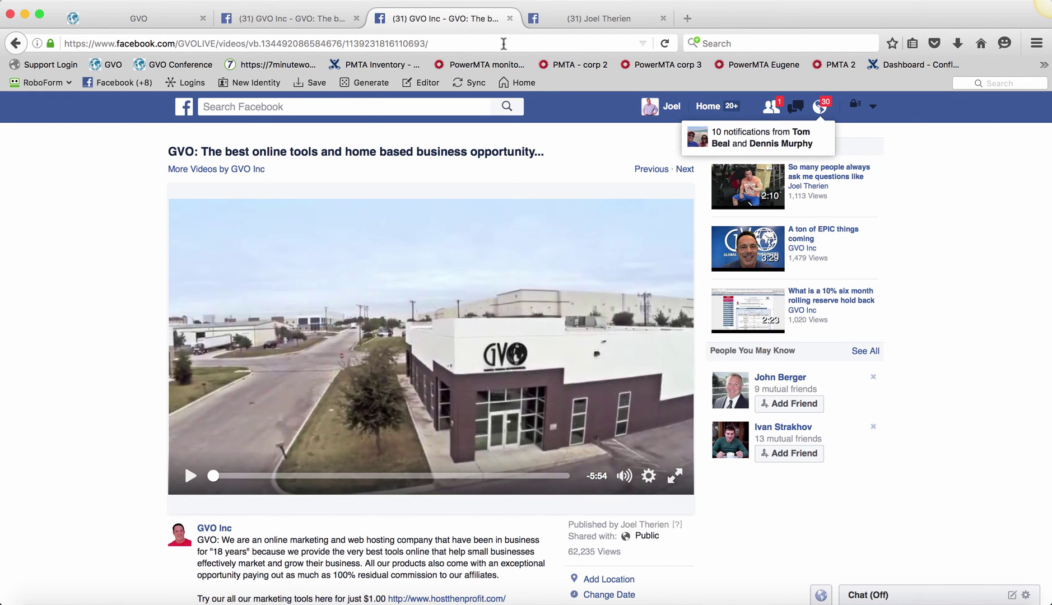
click(168, 23)
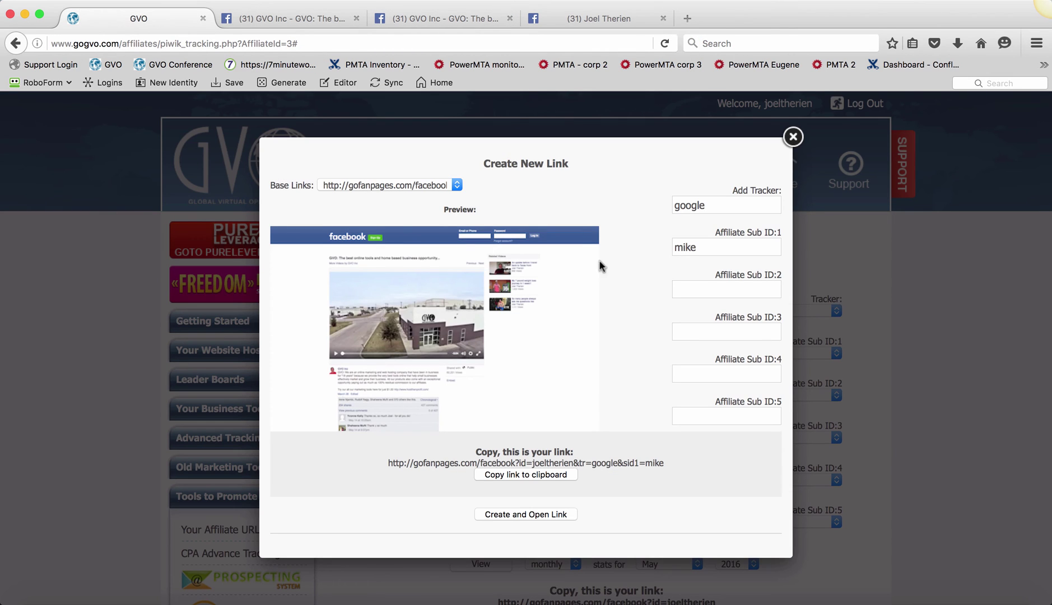
Close the Create New Link dialog and review the daily stats table and Tracker list.
click(792, 137)
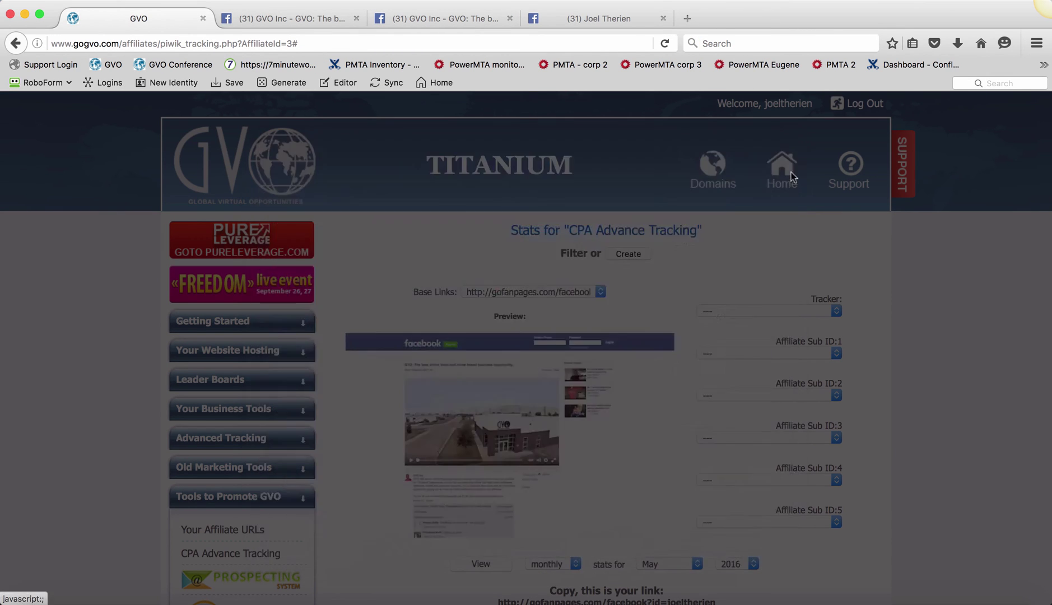
scroll(590, 287, down, 5)
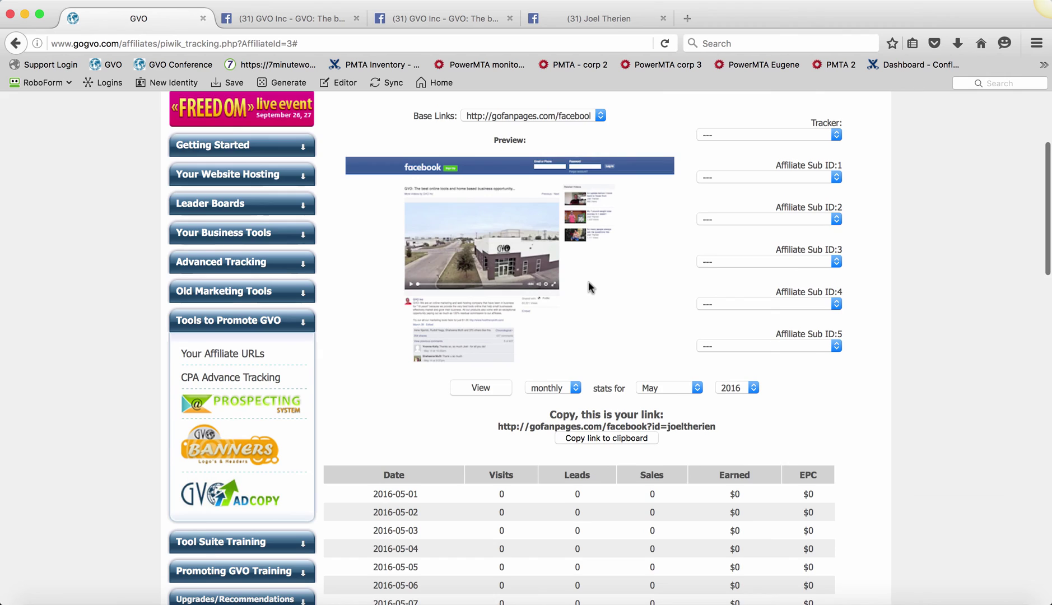
scroll(589, 287, down, 5)
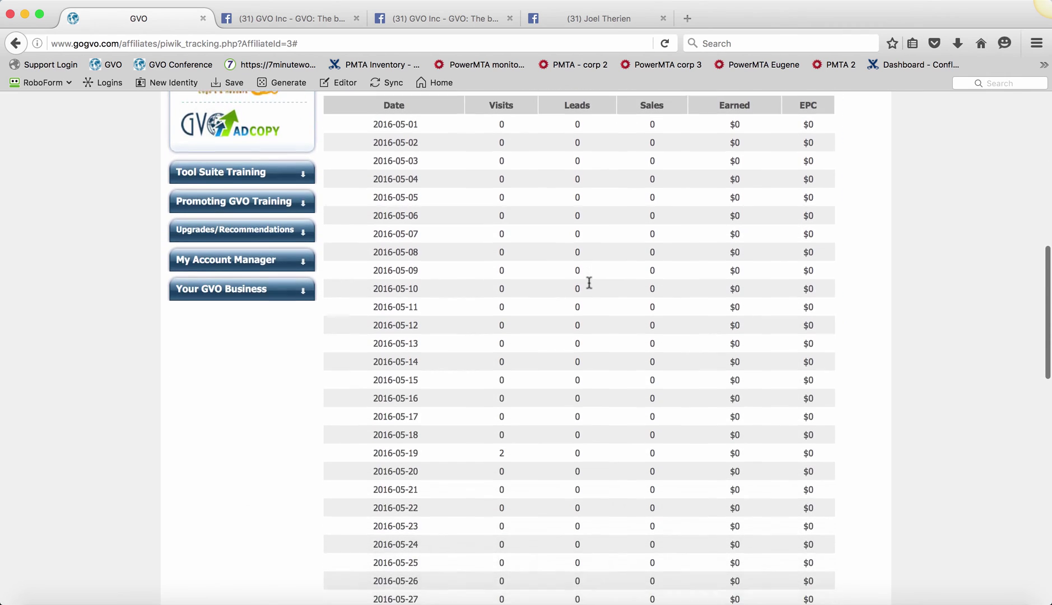
scroll(590, 286, up, 8)
scroll(589, 287, up, 3)
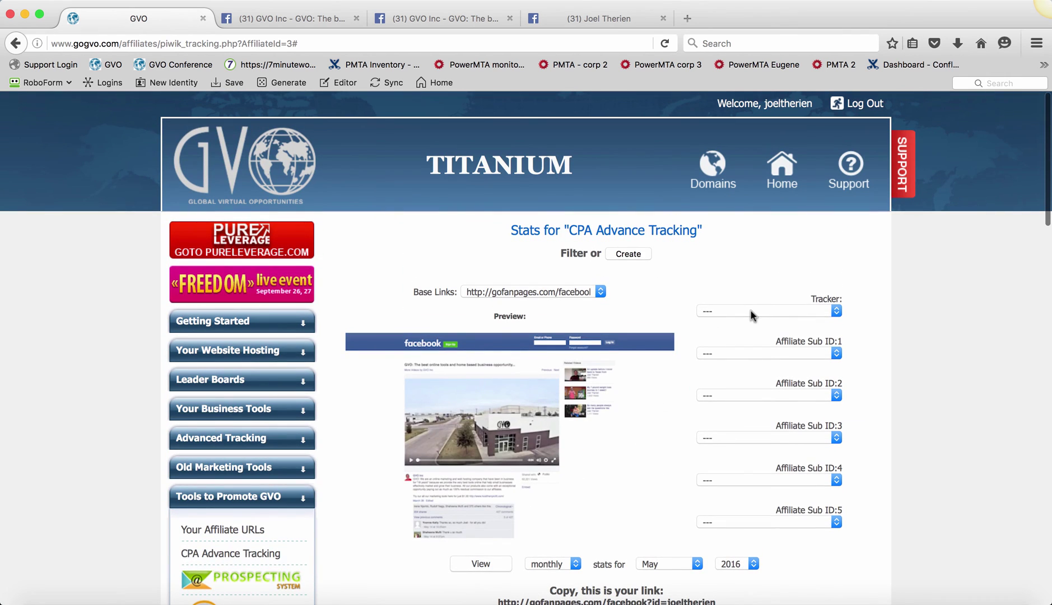
click(751, 311)
click(782, 269)
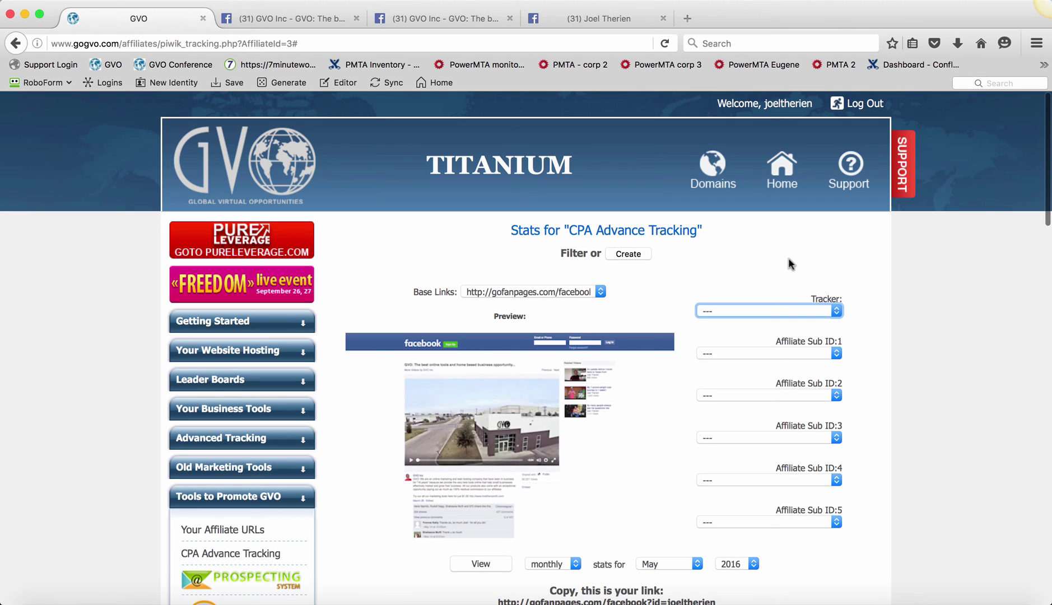
Reload the stats page and filter by the google tracker and mike sub ID.
click(664, 43)
click(673, 176)
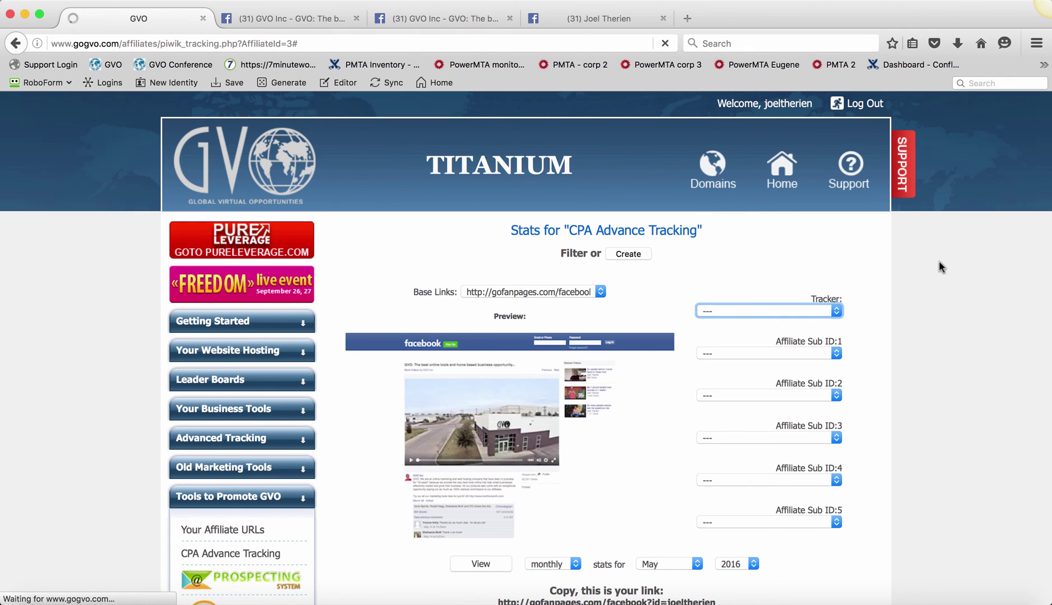
click(819, 315)
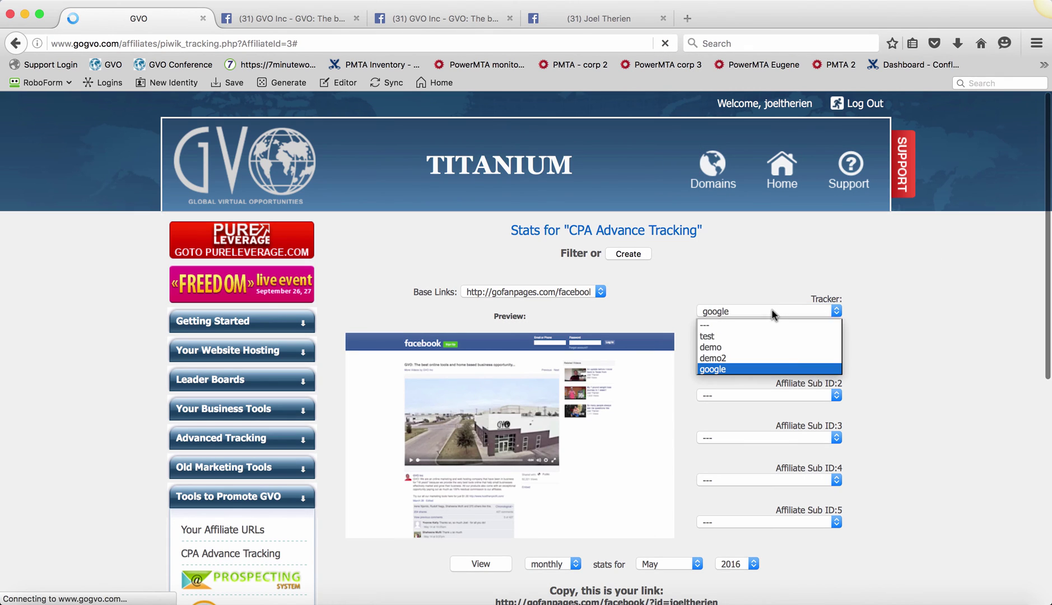
click(718, 370)
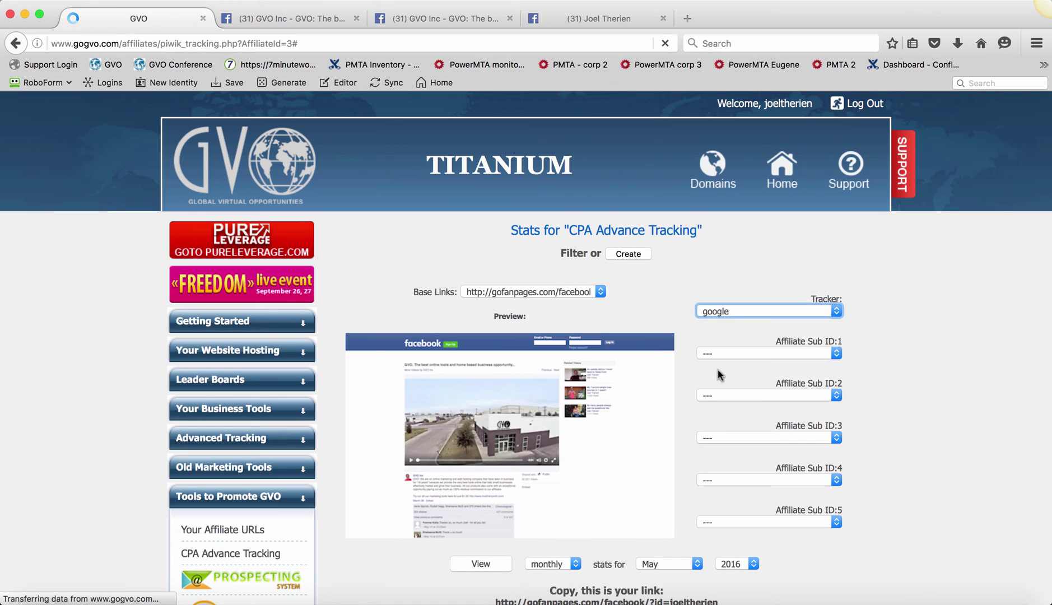
click(750, 354)
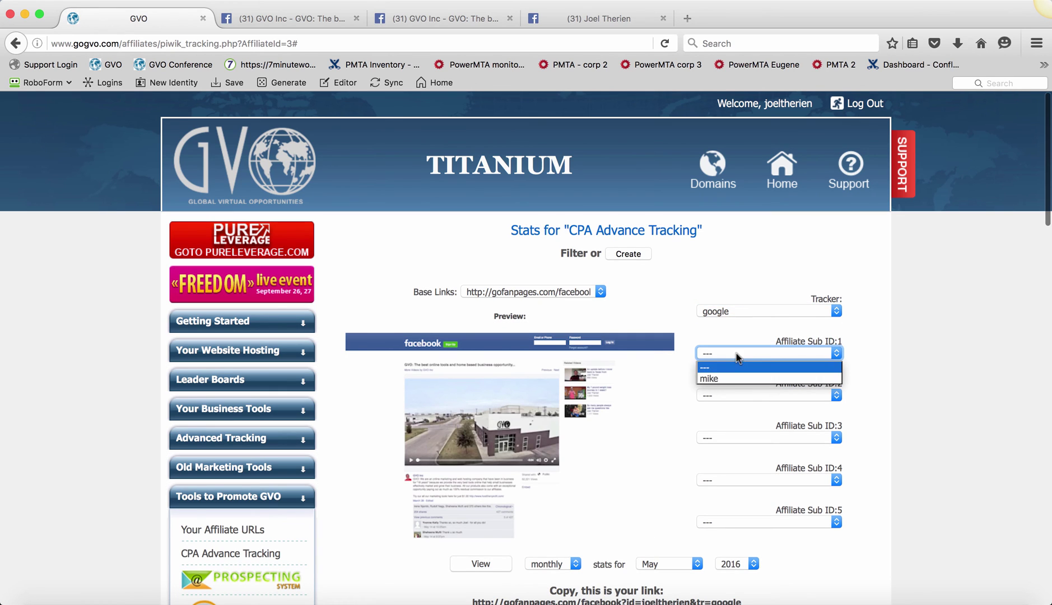
click(723, 377)
Reset the Tracker filter back to ---.
scroll(577, 387, down, 5)
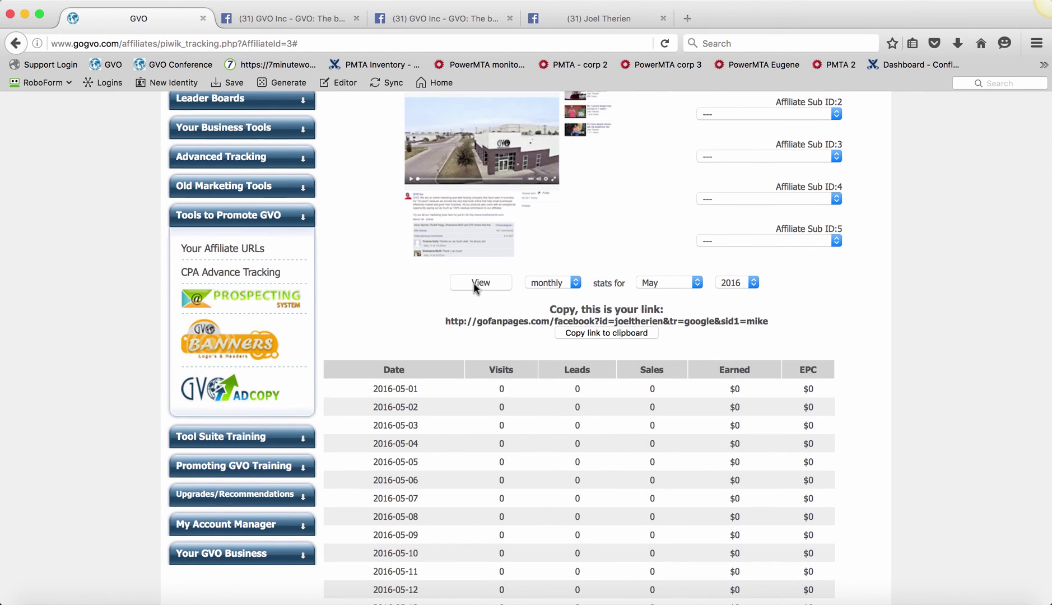
scroll(637, 283, up, 3)
click(807, 192)
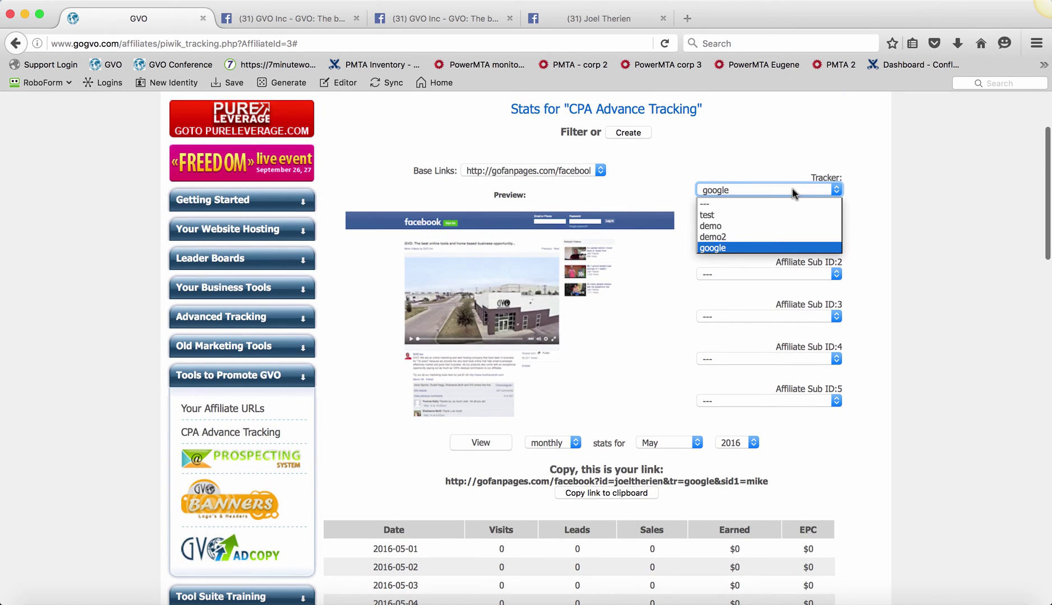
click(720, 203)
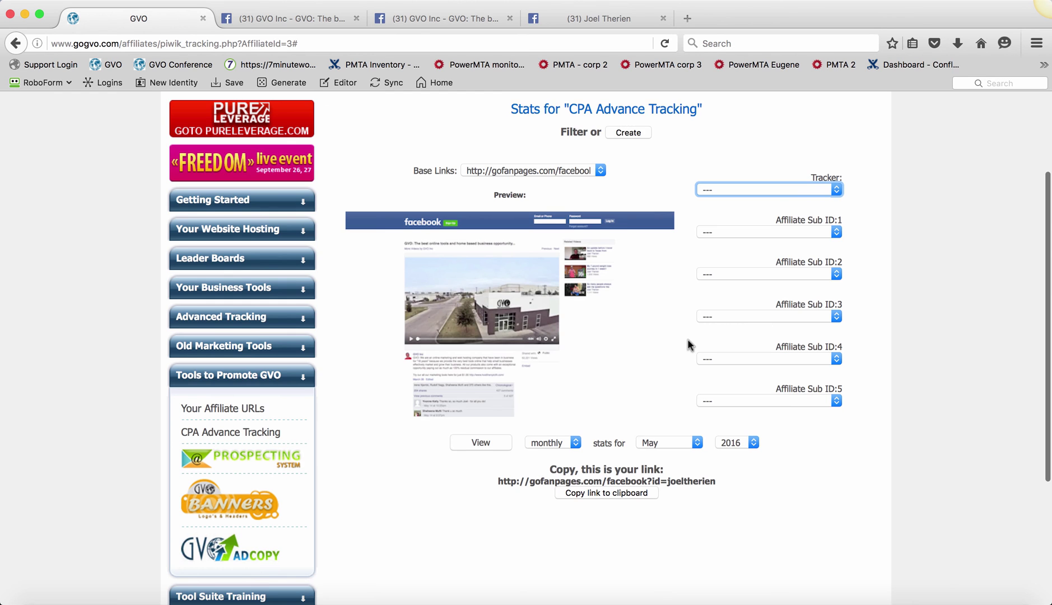
Load the May 2016 monthly stats and highlight the 32 visits on 2016-05-19.
scroll(688, 345, down, 3)
click(475, 341)
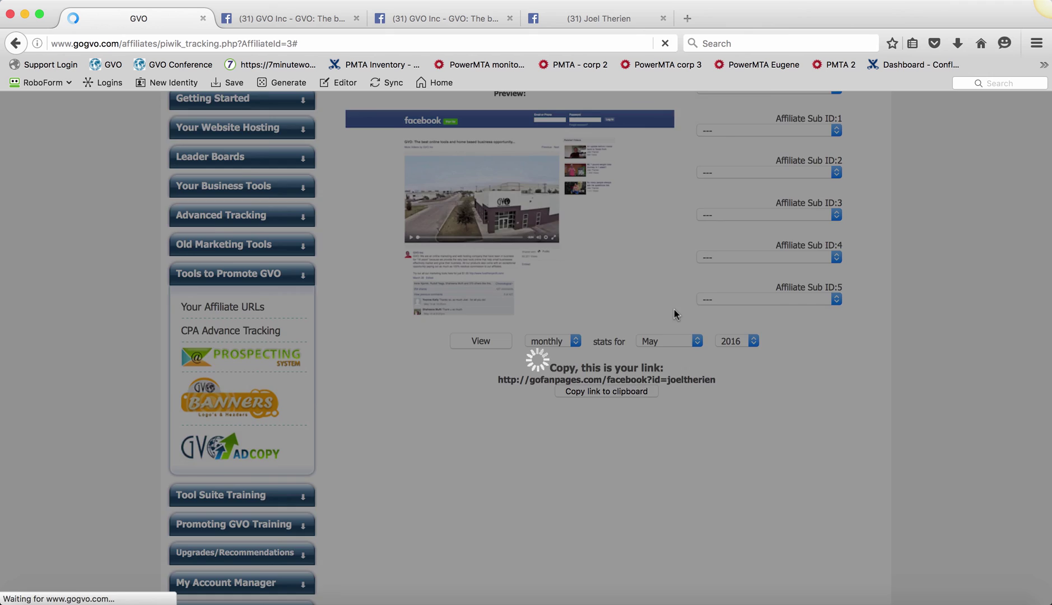
scroll(631, 279, down, 5)
scroll(631, 279, down, 5)
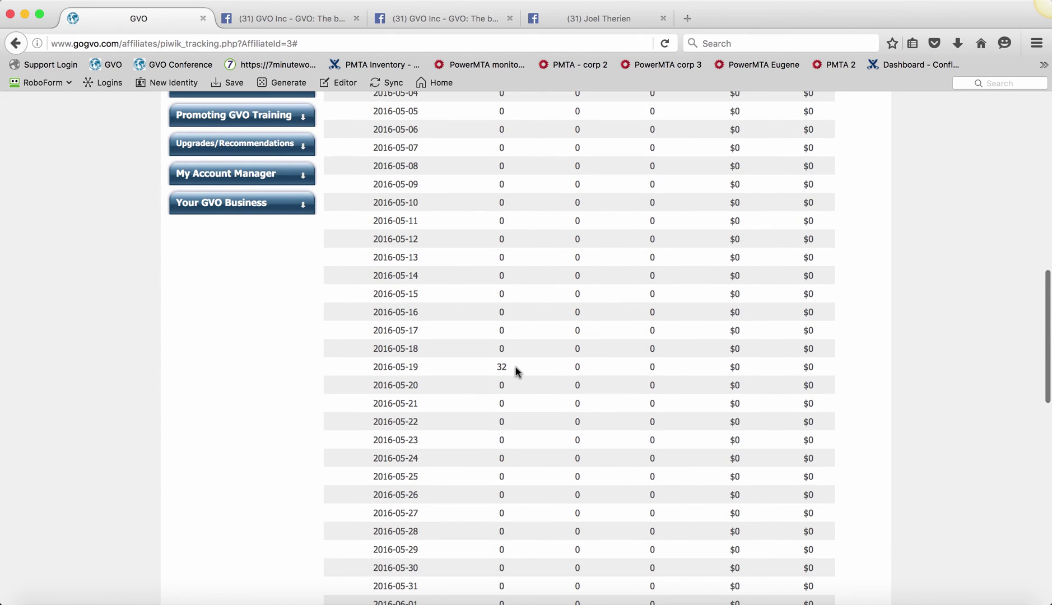
drag(498, 368, 507, 370)
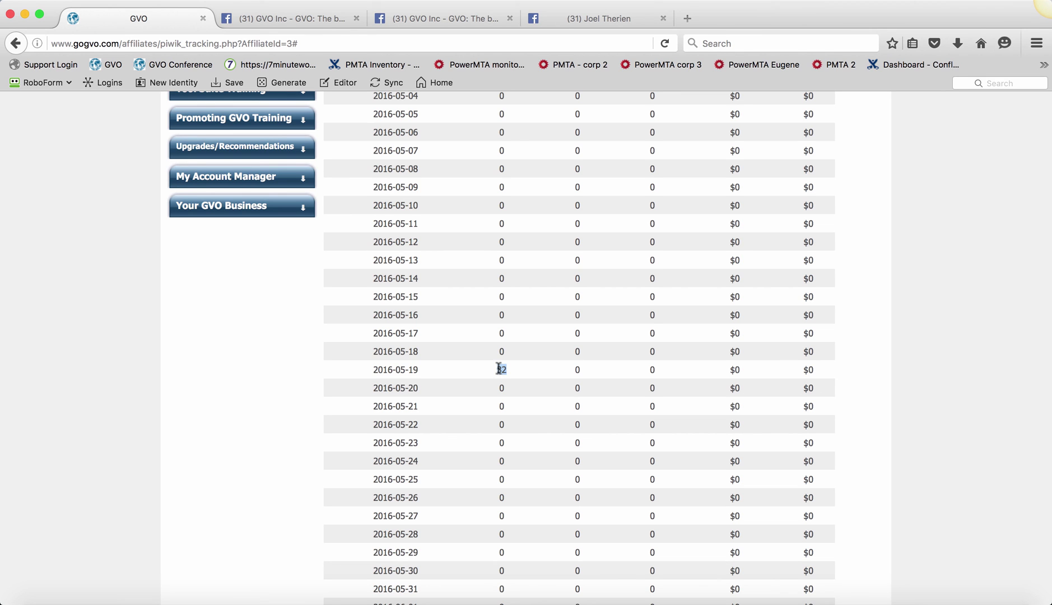
scroll(498, 368, up, 5)
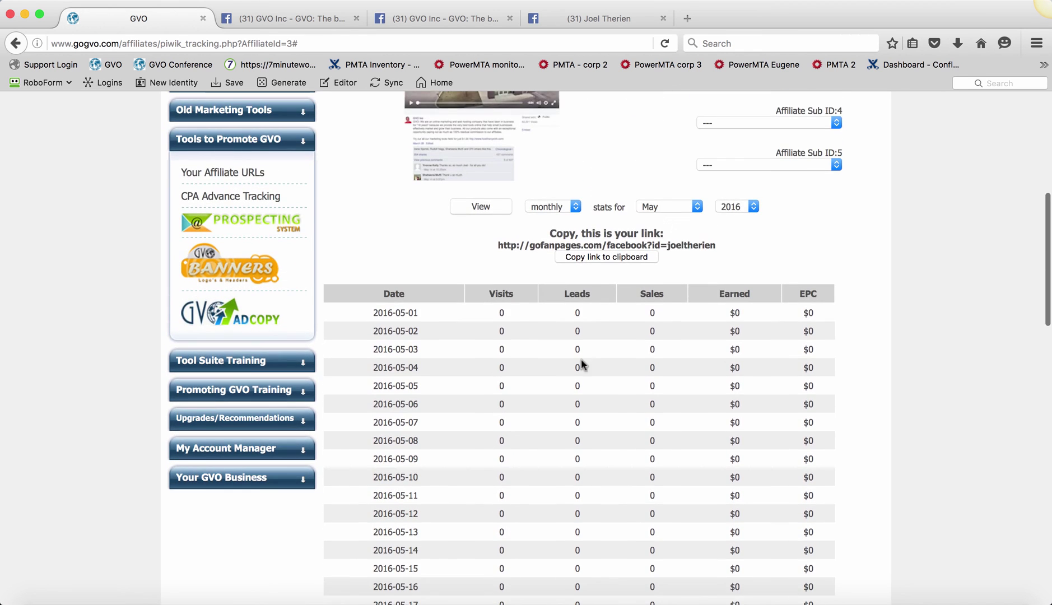
scroll(520, 369, up, 7)
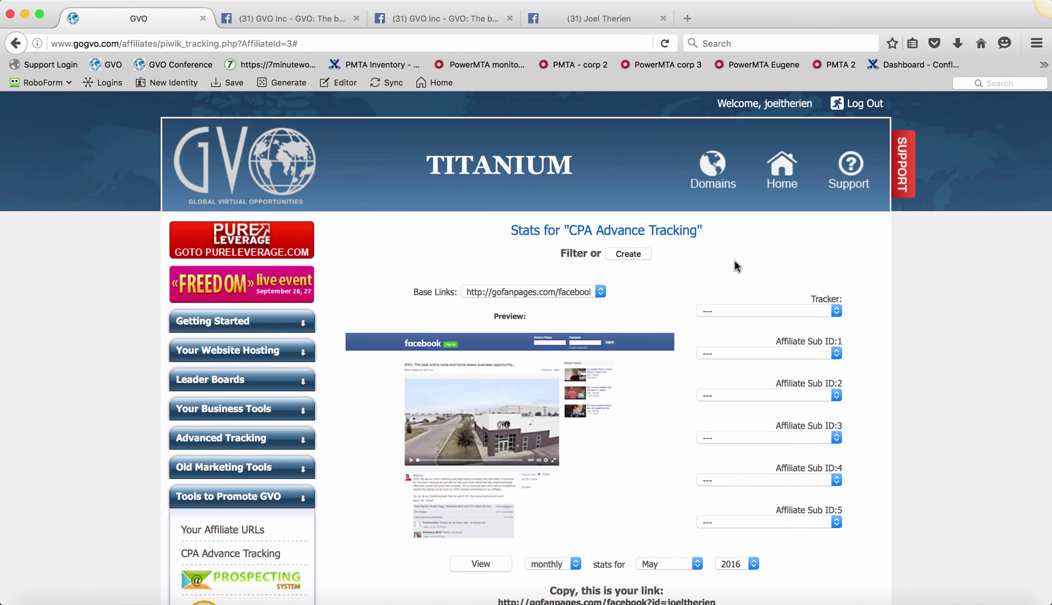
scroll(733, 257, down, 1)
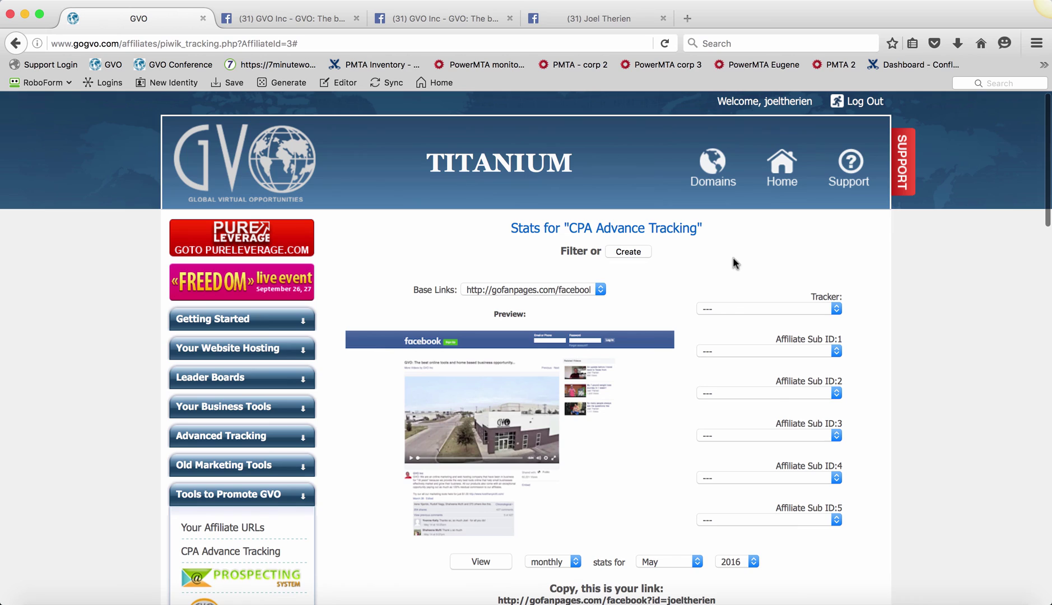